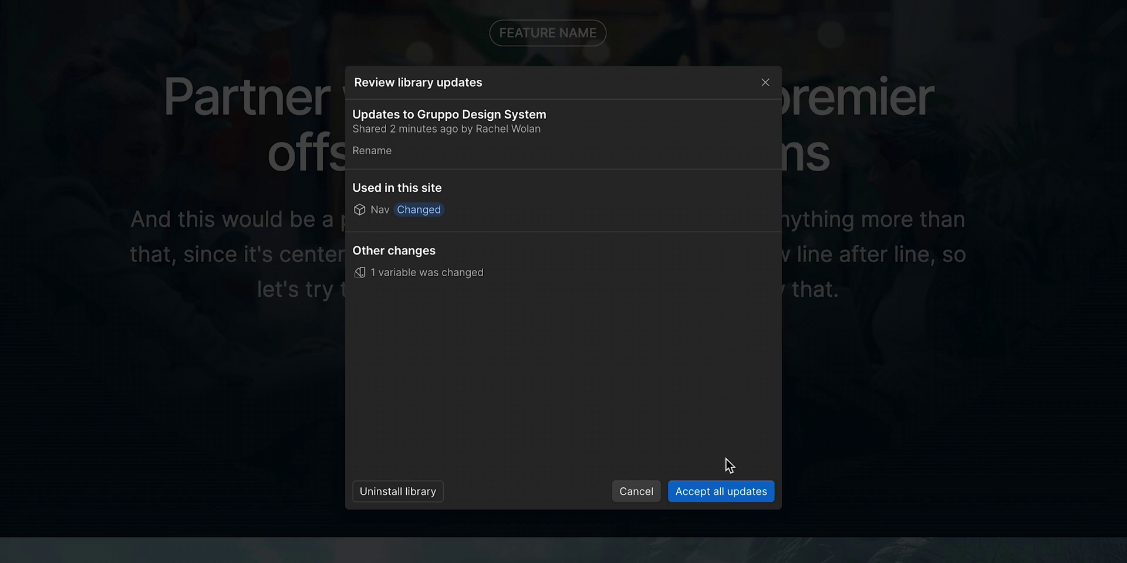
Accept all library updates, place a CTA carousel, and convert Nav to a site component.
{"action": "left_click", "coordinate": [722, 492]}
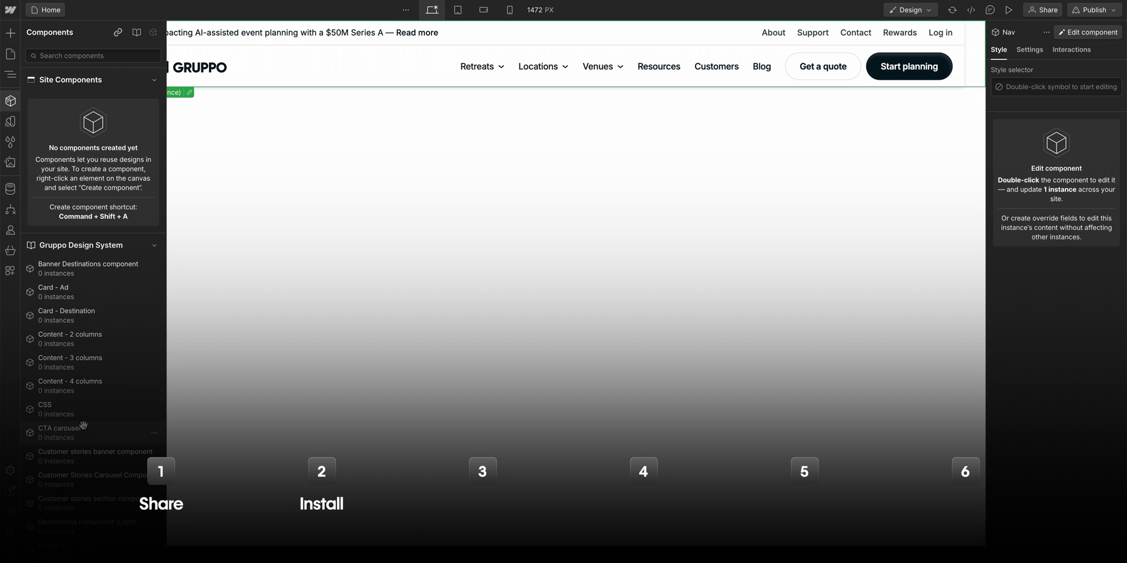
{"action": "left_click_drag", "start_coordinate": [53, 411], "coordinate": [277, 217]}
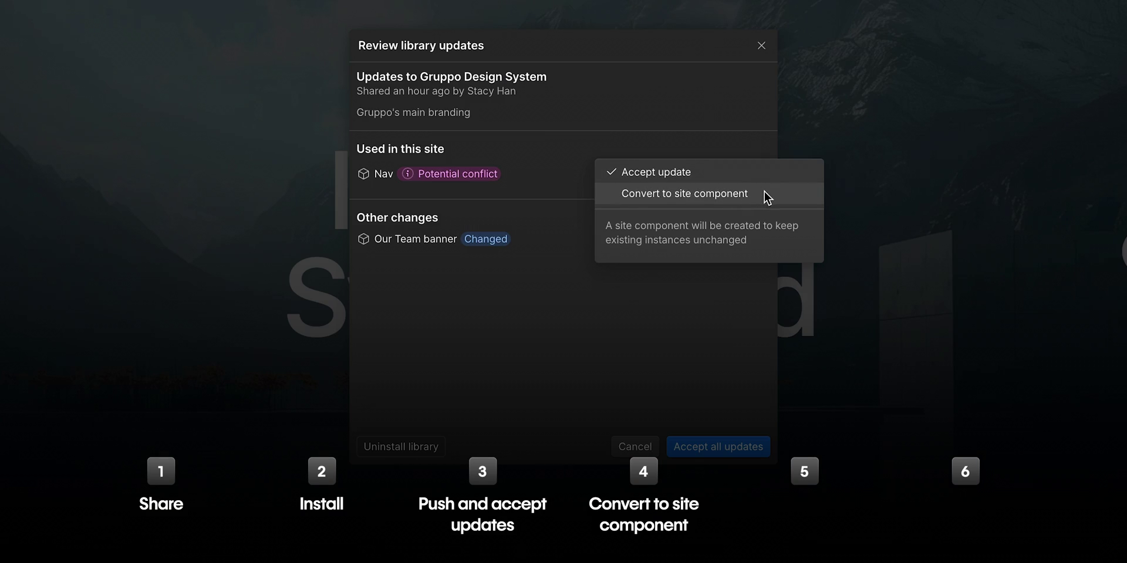
{"action": "left_click", "coordinate": [765, 193]}
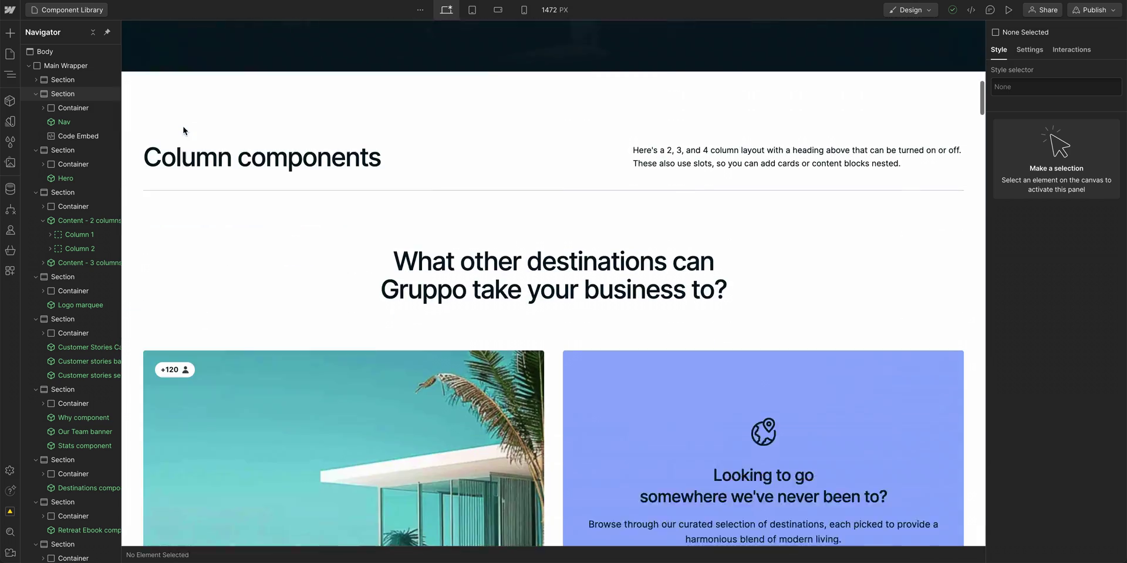
{"action": "scroll", "coordinate": [183, 131], "scroll_direction": "down", "scroll_amount": 3}
{"action": "scroll", "coordinate": [183, 130], "scroll_direction": "down", "scroll_amount": 2}
{"action": "scroll", "coordinate": [183, 131], "scroll_direction": "down", "scroll_amount": 10}
{"action": "scroll", "coordinate": [183, 131], "scroll_direction": "down", "scroll_amount": 3}
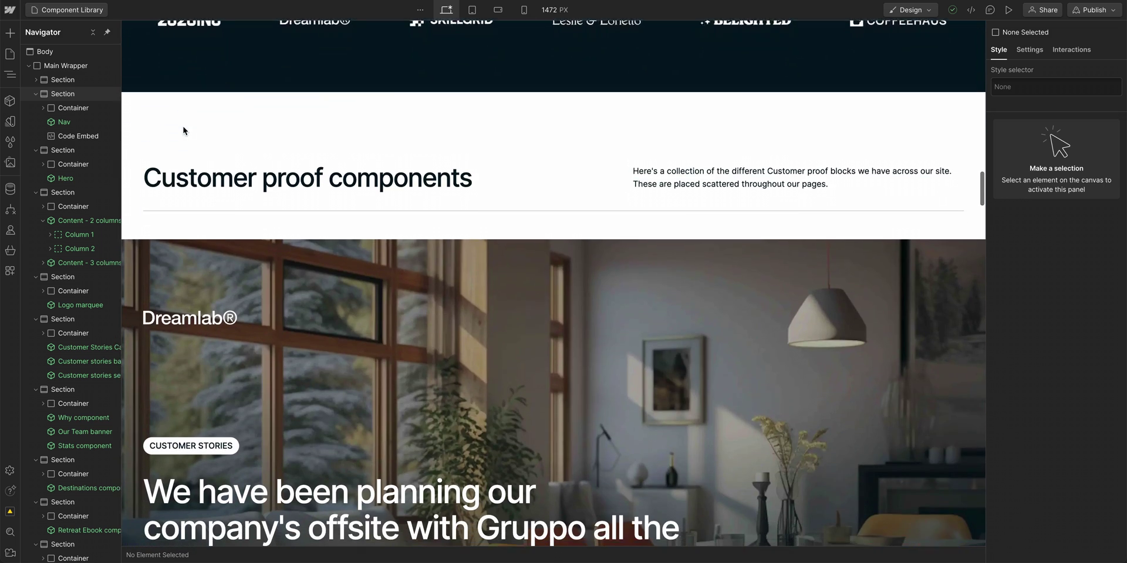
{"action": "scroll", "coordinate": [183, 130], "scroll_direction": "down", "scroll_amount": 2}
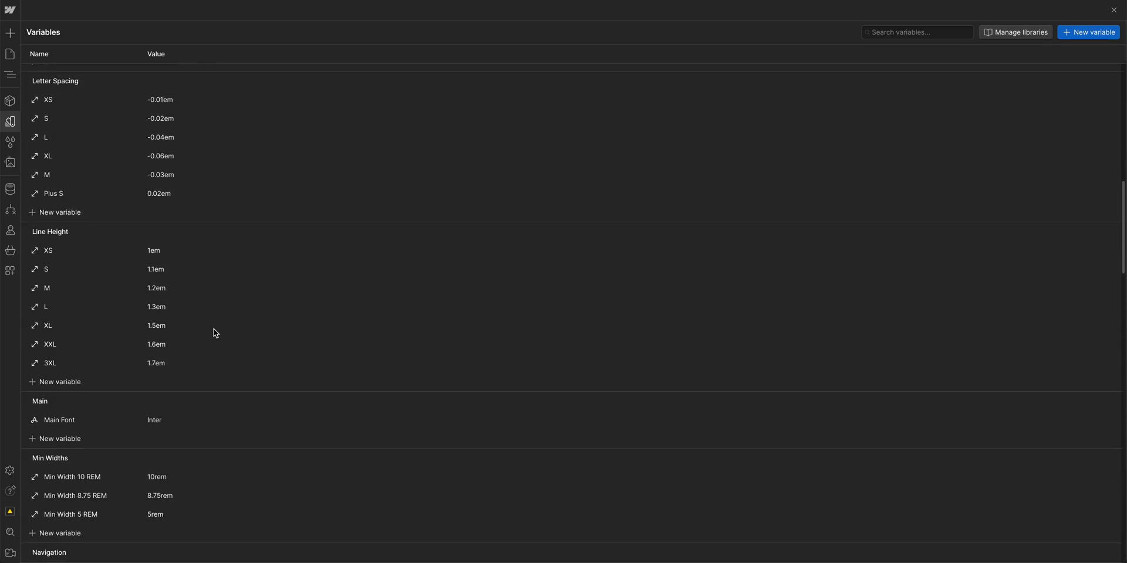
{"action": "scroll", "coordinate": [214, 333], "scroll_direction": "up", "scroll_amount": 8}
{"action": "scroll", "coordinate": [215, 333], "scroll_direction": "up", "scroll_amount": 4}
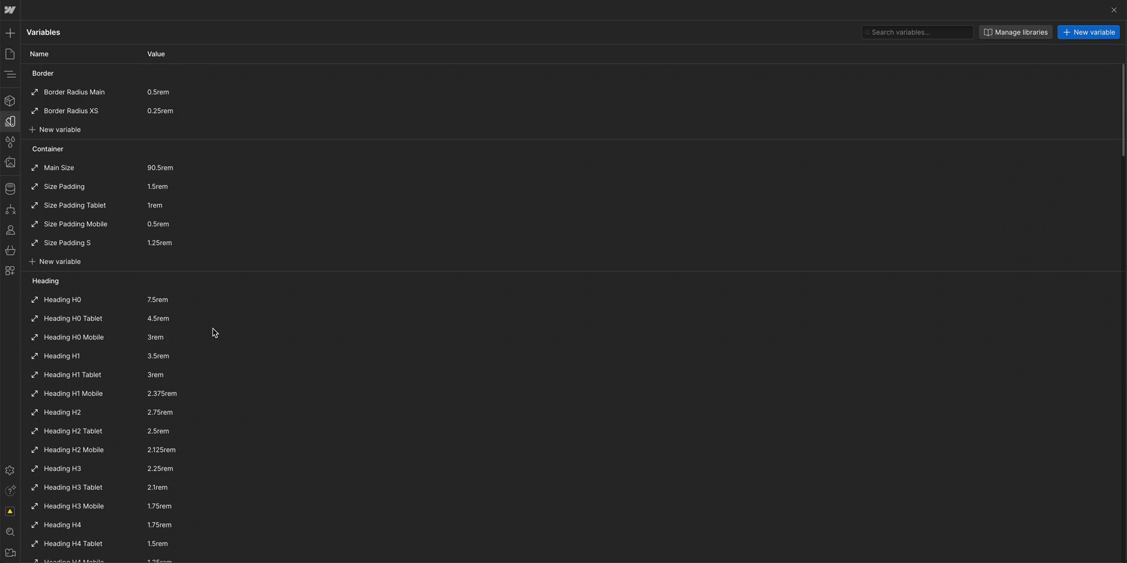
{"action": "left_click", "coordinate": [11, 123]}
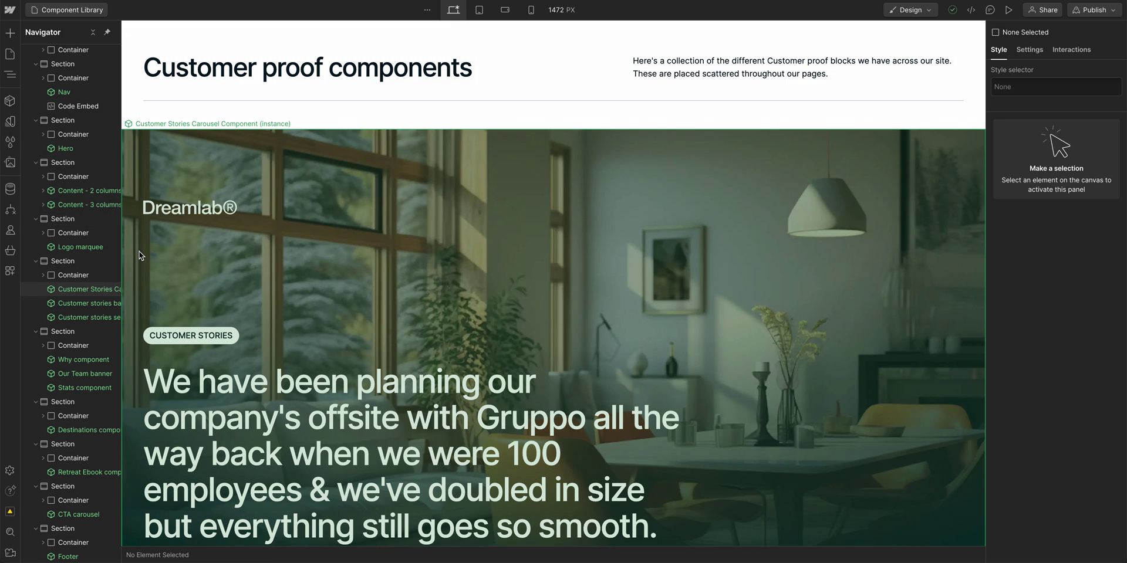
{"action": "scroll", "coordinate": [139, 255], "scroll_direction": "down", "scroll_amount": 3}
{"action": "scroll", "coordinate": [139, 254], "scroll_direction": "down", "scroll_amount": 6}
{"action": "scroll", "coordinate": [139, 255], "scroll_direction": "down", "scroll_amount": 1}
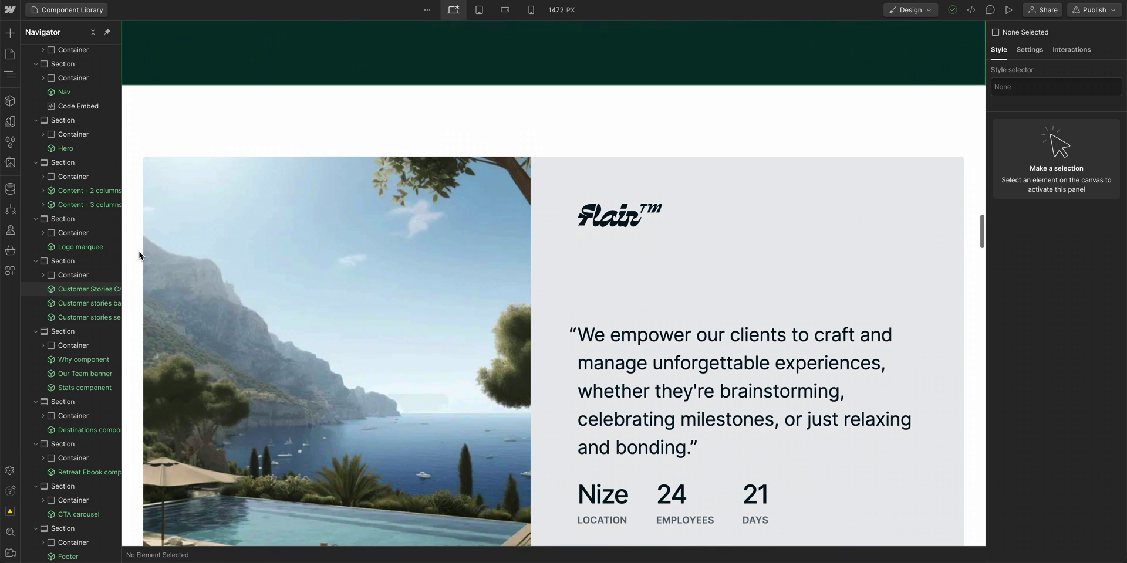
{"action": "scroll", "coordinate": [139, 255], "scroll_direction": "down", "scroll_amount": 3}
{"action": "scroll", "coordinate": [139, 255], "scroll_direction": "down", "scroll_amount": 7}
{"action": "scroll", "coordinate": [139, 255], "scroll_direction": "down", "scroll_amount": 2}
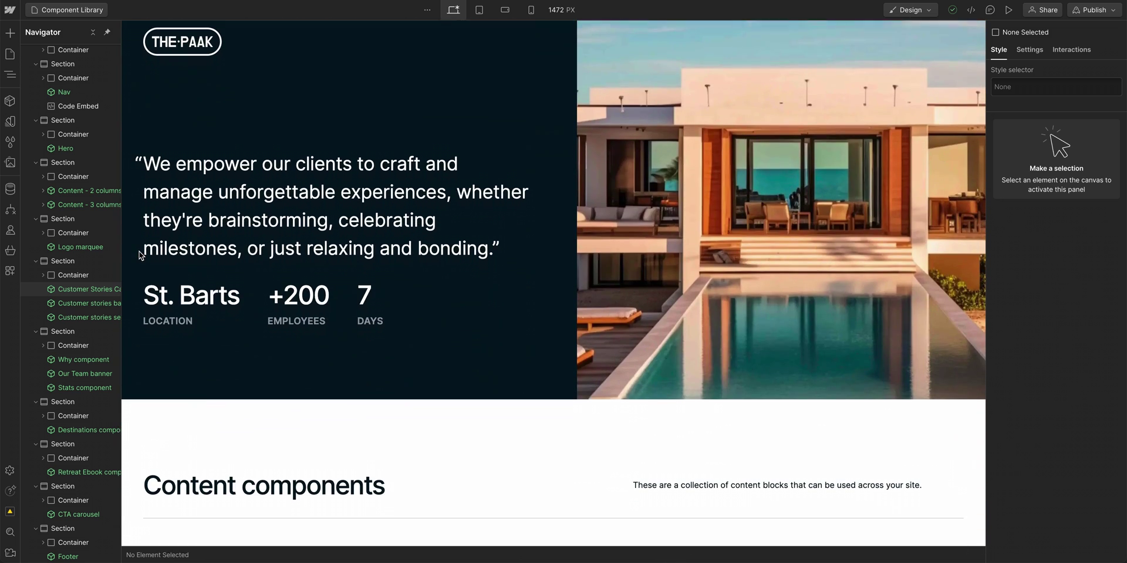
{"action": "scroll", "coordinate": [140, 254], "scroll_direction": "down", "scroll_amount": 4}
{"action": "scroll", "coordinate": [139, 255], "scroll_direction": "down", "scroll_amount": 3}
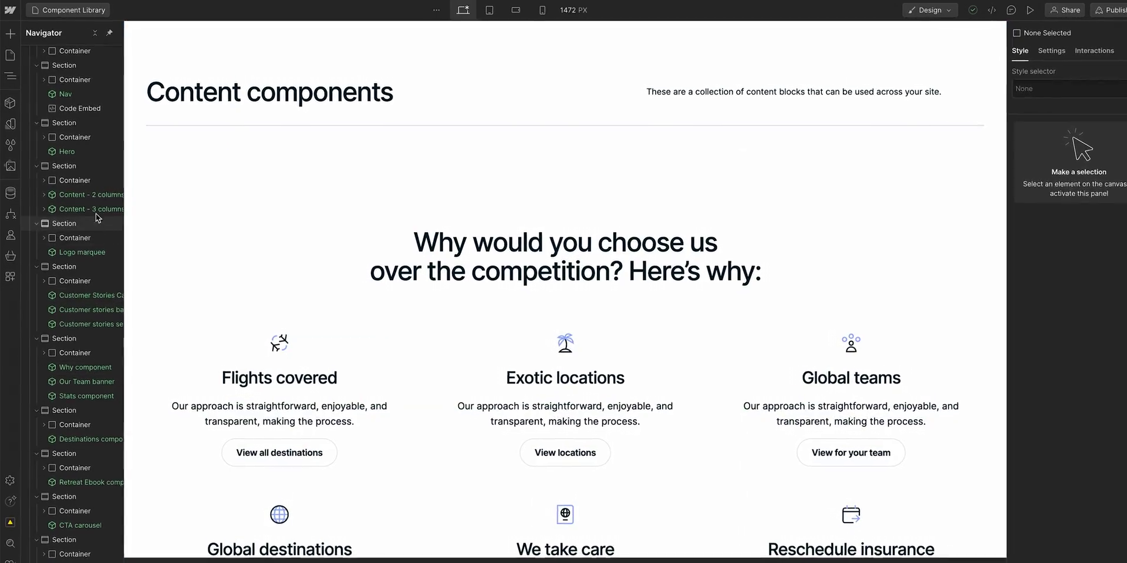
Share the Gruppo Design System library with Gruppo's Workspace via Manage libraries.
{"action": "left_click", "coordinate": [16, 143]}
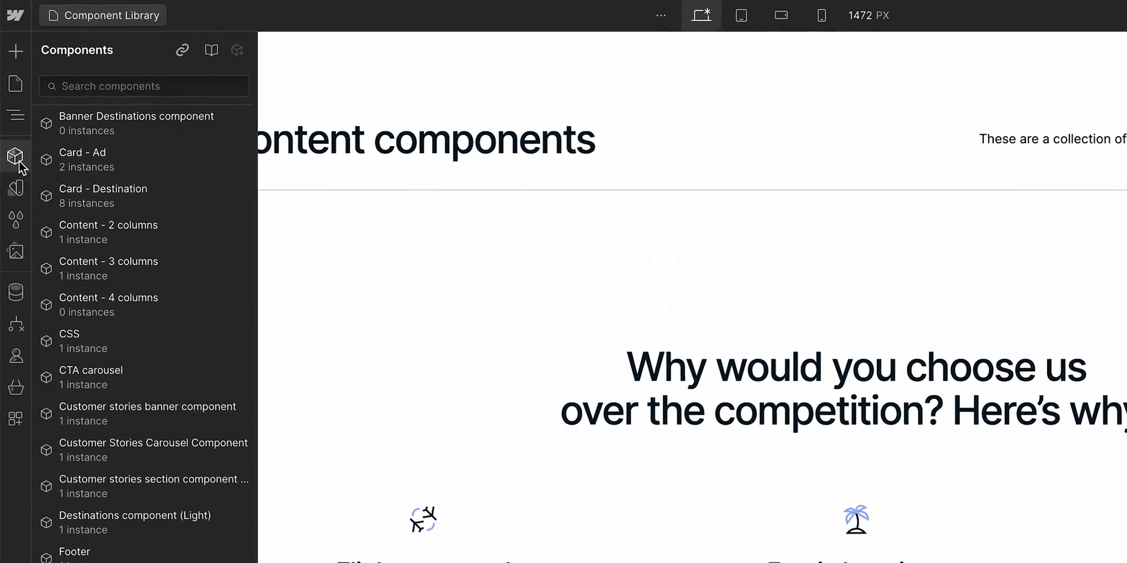
{"action": "left_click", "coordinate": [213, 53]}
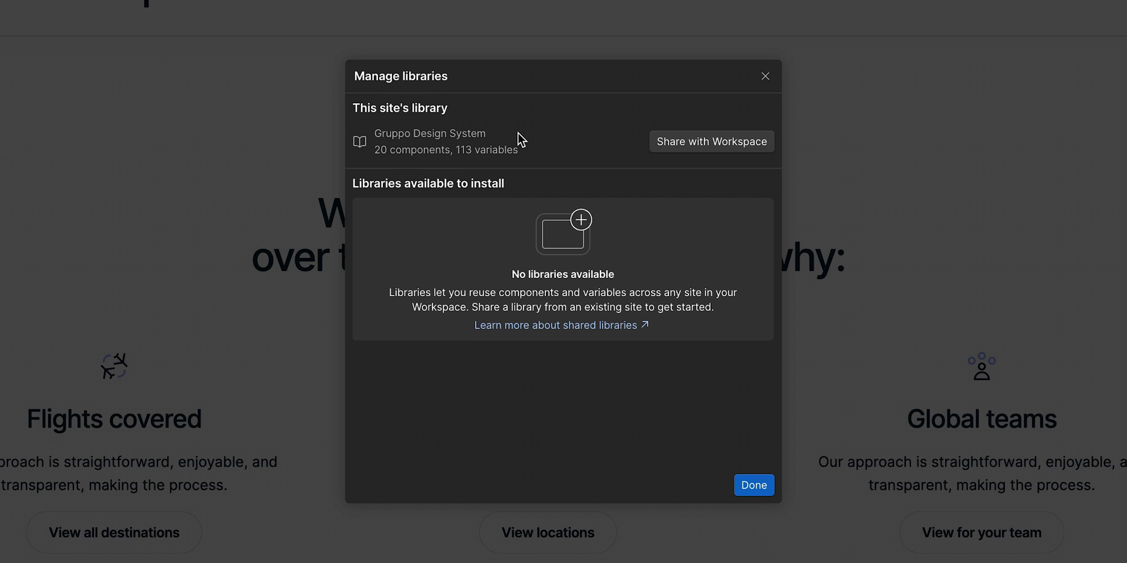
{"action": "left_click", "coordinate": [711, 143]}
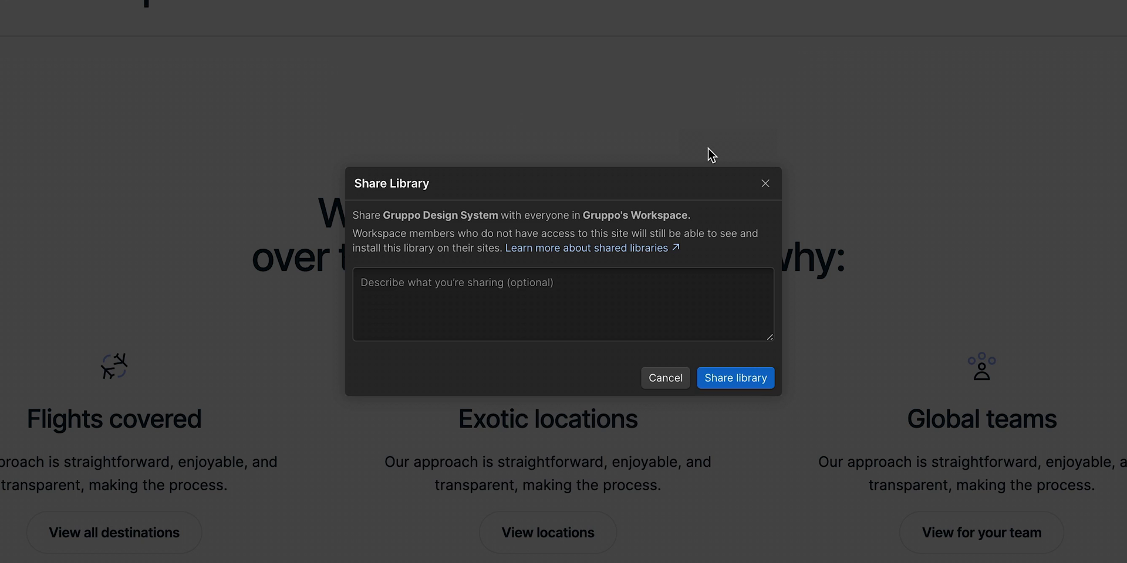
{"action": "left_click", "coordinate": [734, 378]}
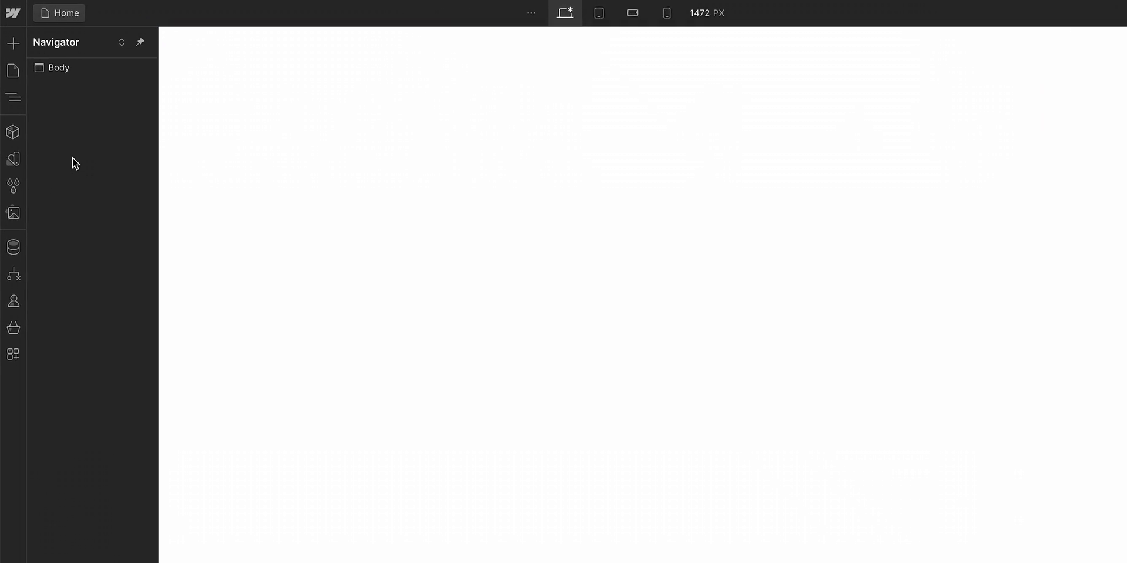
Install the Gruppo Design System library on the blank site through Manage libraries.
{"action": "left_click", "coordinate": [10, 158]}
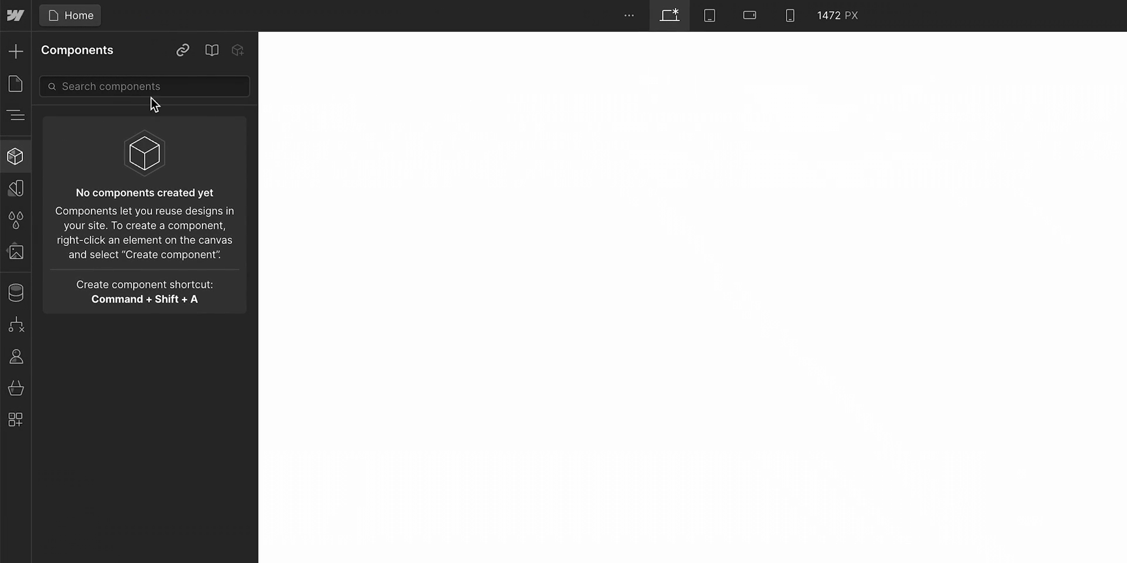
{"action": "left_click", "coordinate": [215, 58]}
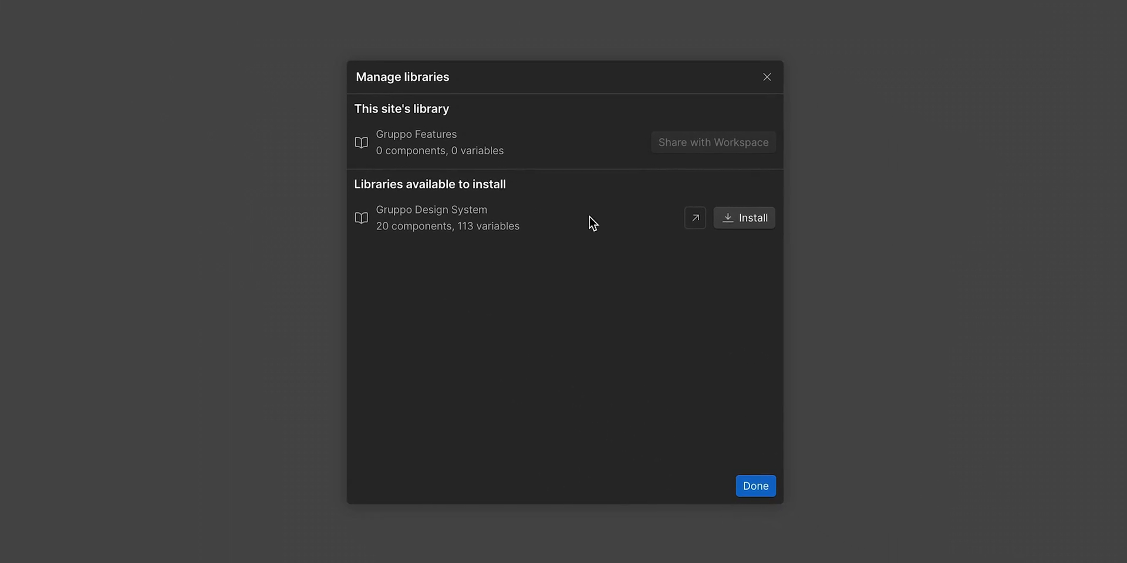
{"action": "left_click", "coordinate": [751, 225]}
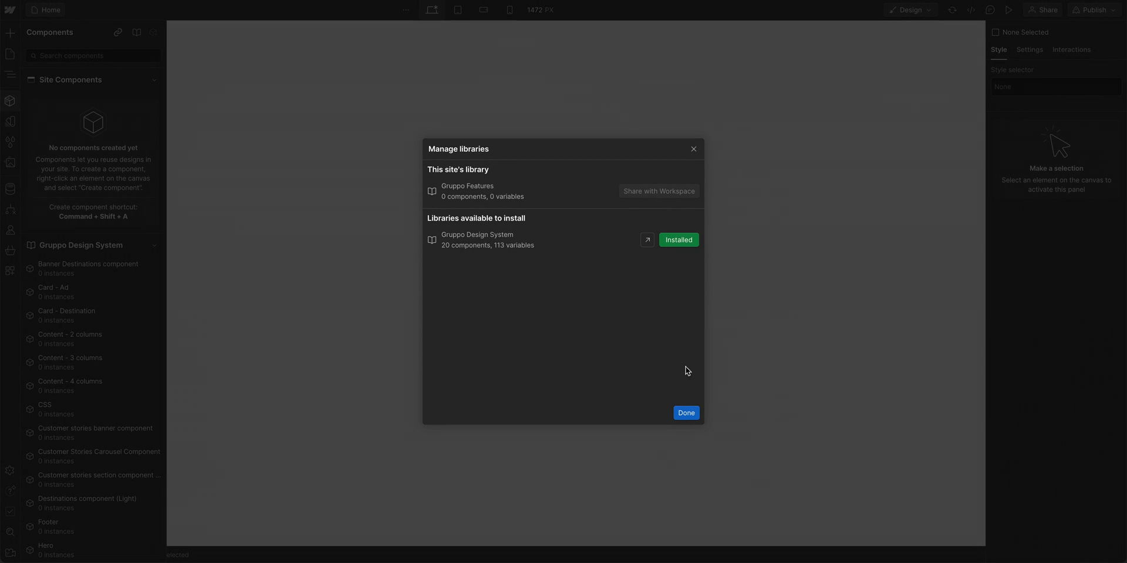
{"action": "left_click", "coordinate": [684, 413]}
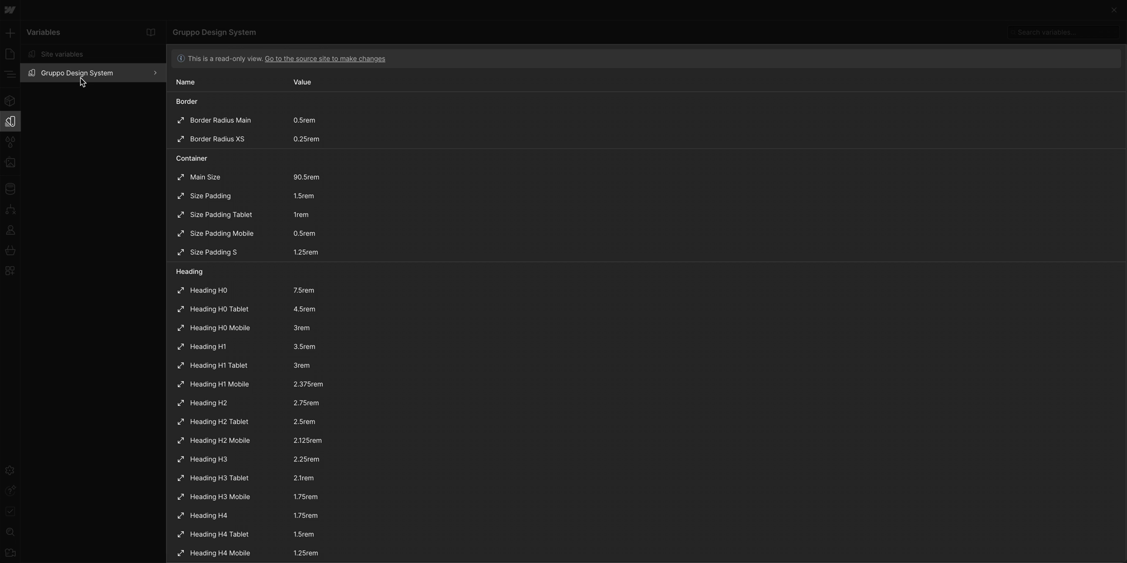
Place the CTA carousel on the Home page and rewrite the stat description text.
{"action": "left_click", "coordinate": [13, 102]}
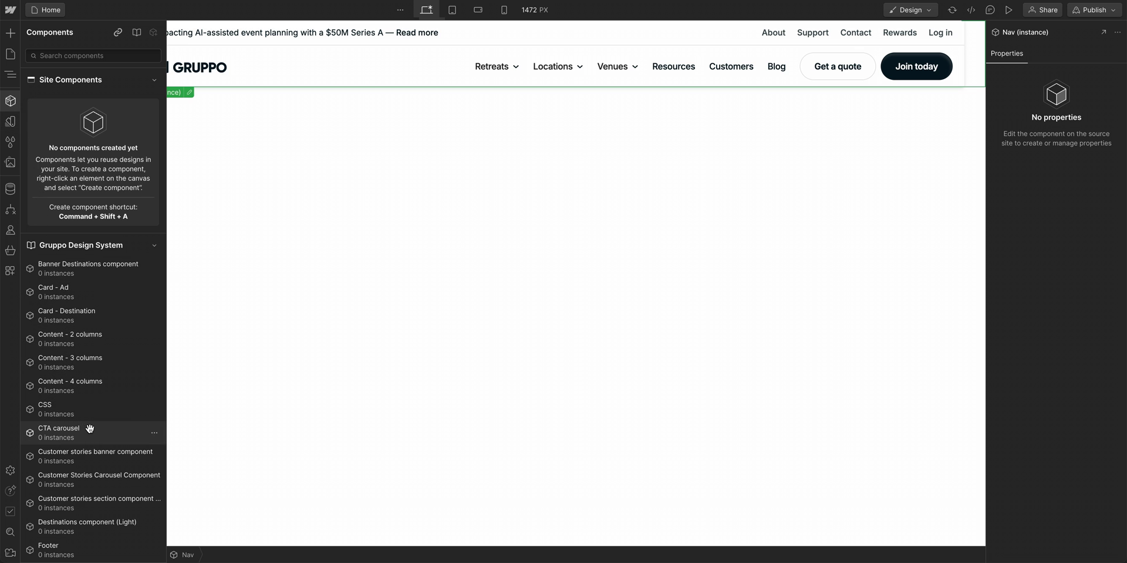
{"action": "mouse_move", "coordinate": [27, 432]}
{"action": "left_mouse_down"}
{"action": "mouse_move", "coordinate": [240, 327]}
{"action": "mouse_move", "coordinate": [302, 273]}
{"action": "left_mouse_up"}
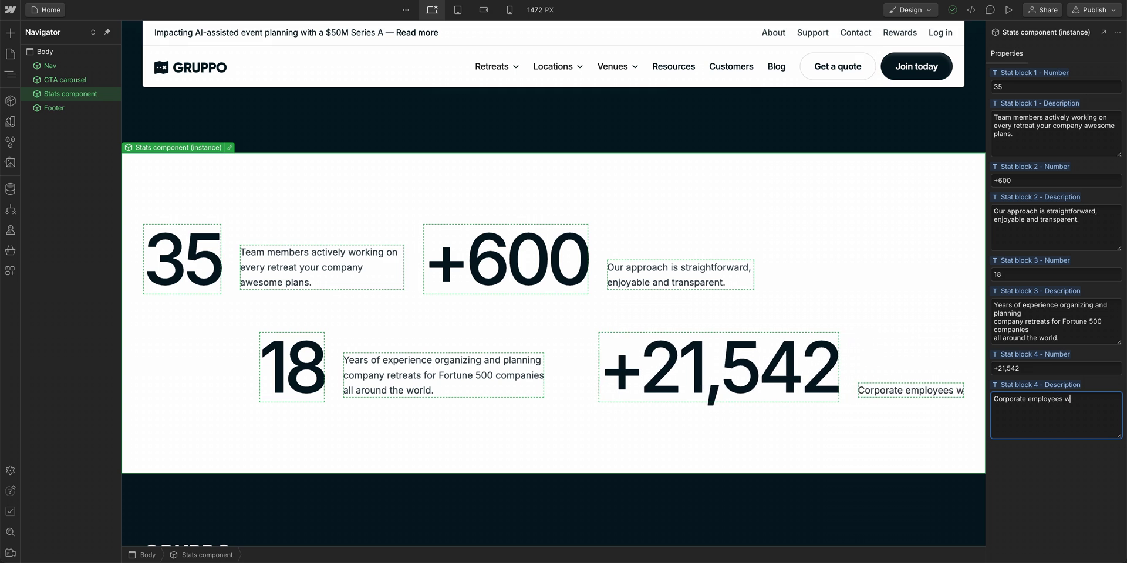
{"action": "type", "text": "rneys we've expertly or"}
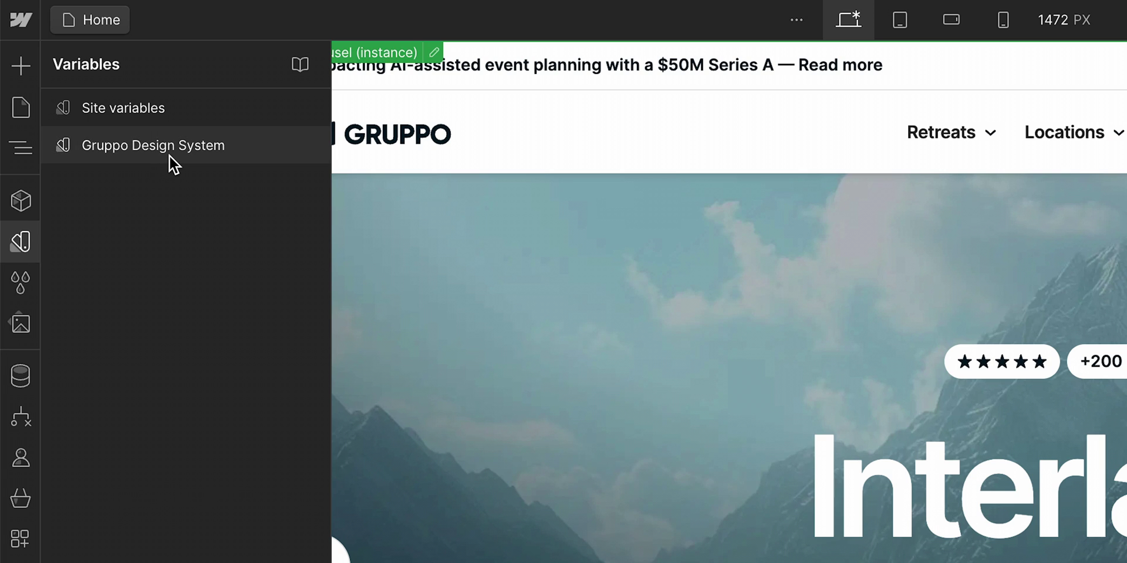
{"action": "left_click", "coordinate": [169, 155]}
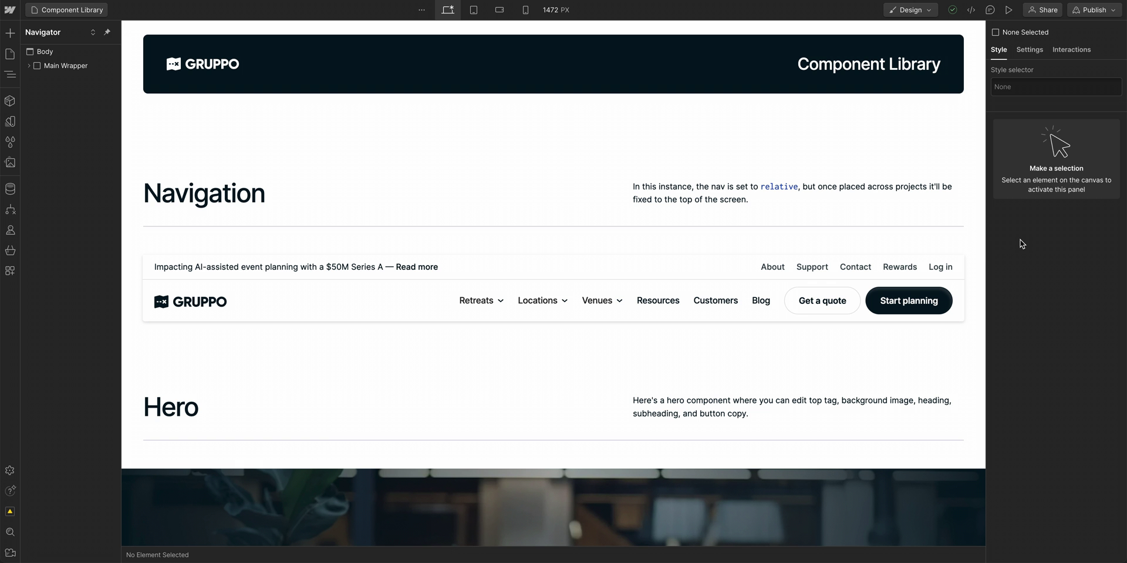
Set the Nav top bar background to Light and bind its button text to Button text.
{"action": "double_click", "coordinate": [852, 284]}
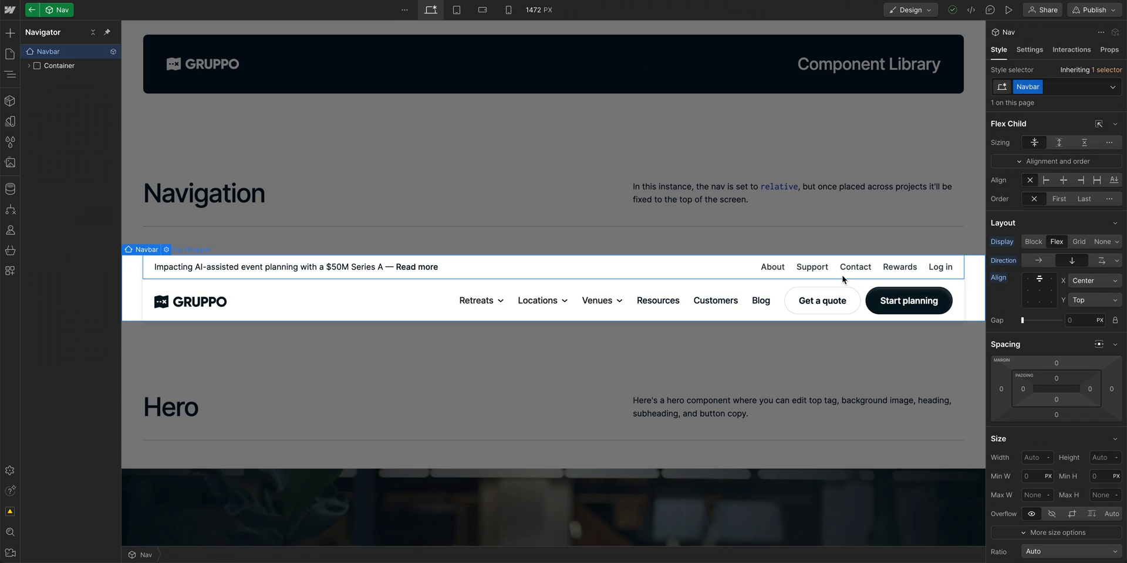
{"action": "left_click", "coordinate": [845, 273]}
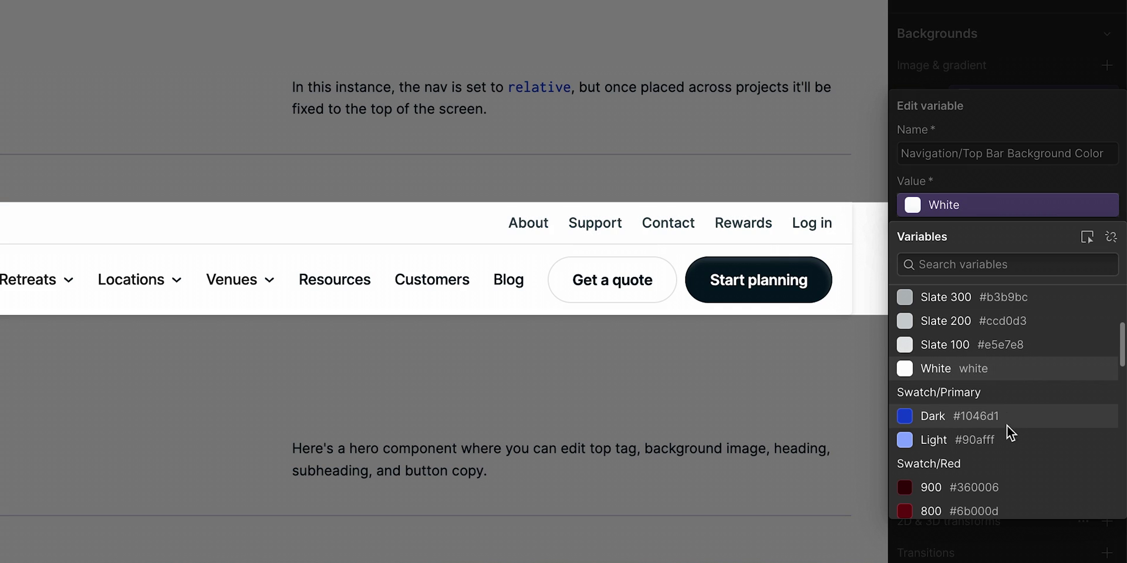
{"action": "left_click", "coordinate": [1004, 437]}
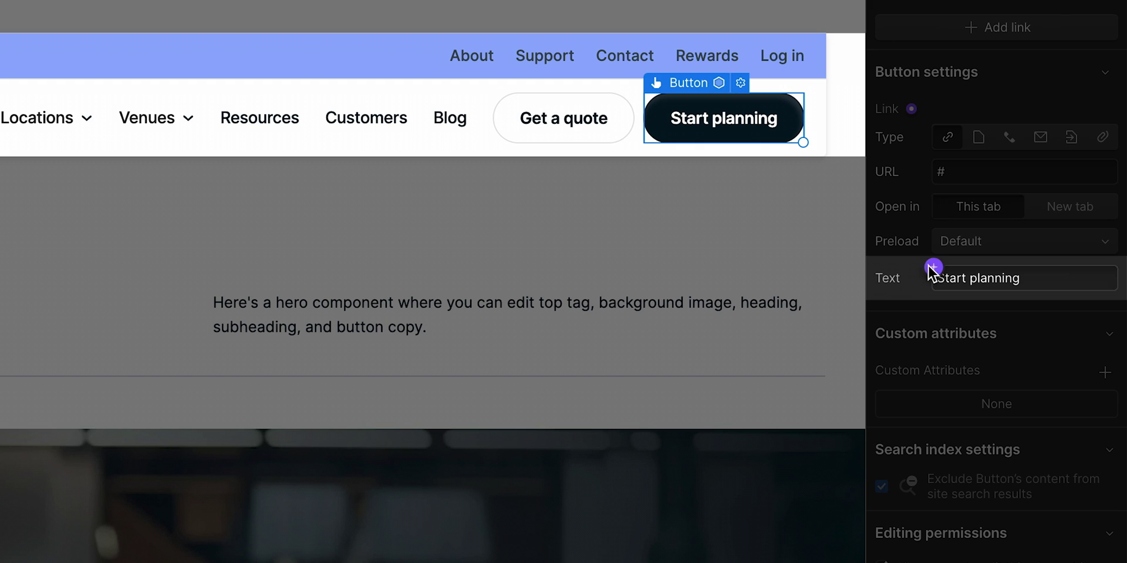
{"action": "left_click", "coordinate": [933, 269]}
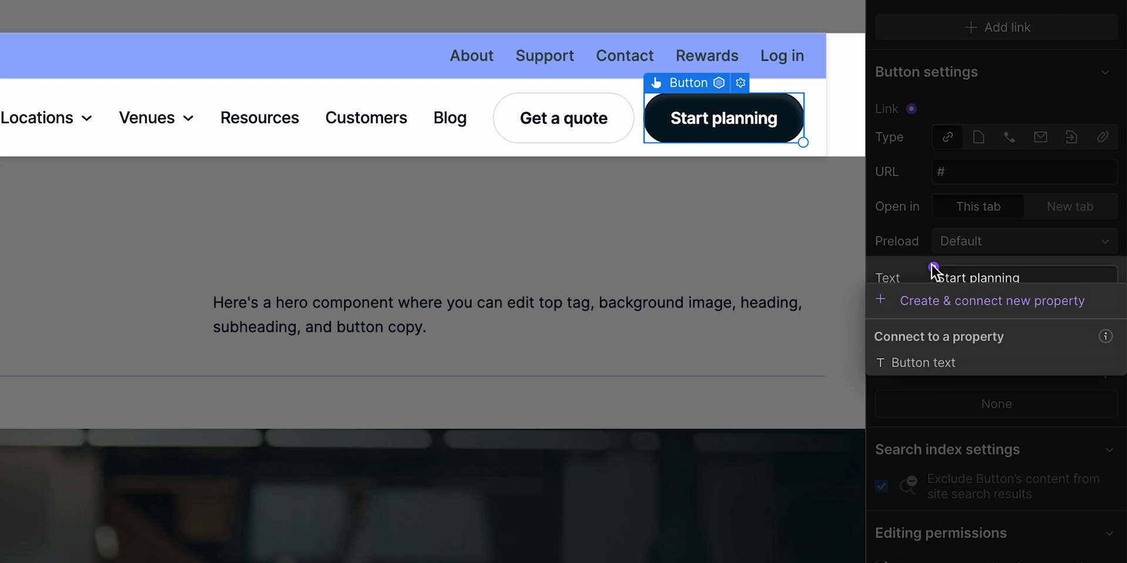
{"action": "left_click", "coordinate": [962, 370]}
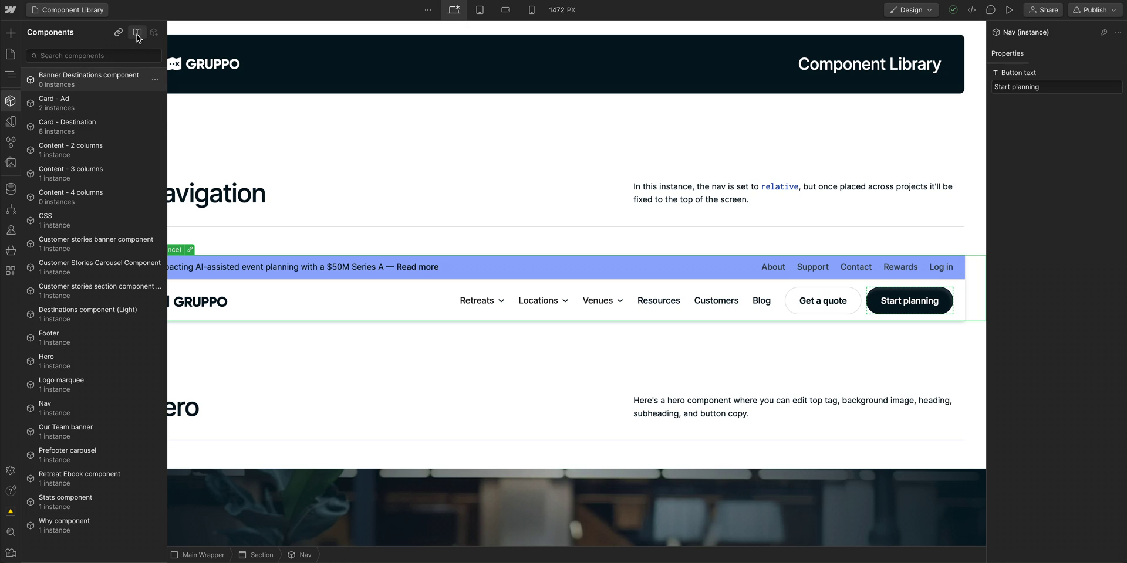
Share the Nav and variable changes as a Gruppo Design System library update.
{"action": "left_click", "coordinate": [137, 34]}
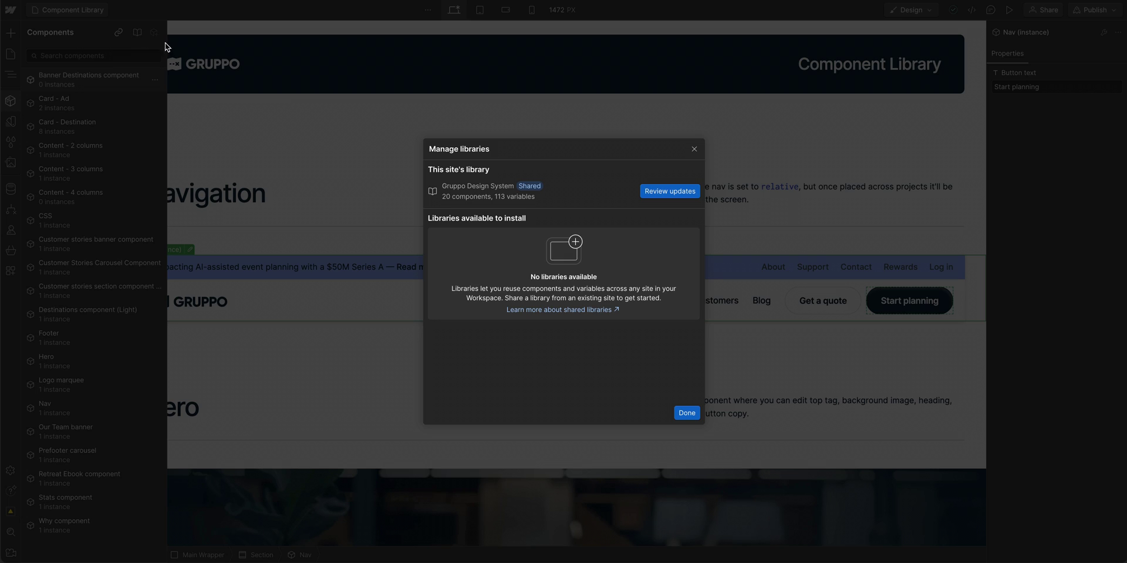
{"action": "left_click", "coordinate": [676, 196]}
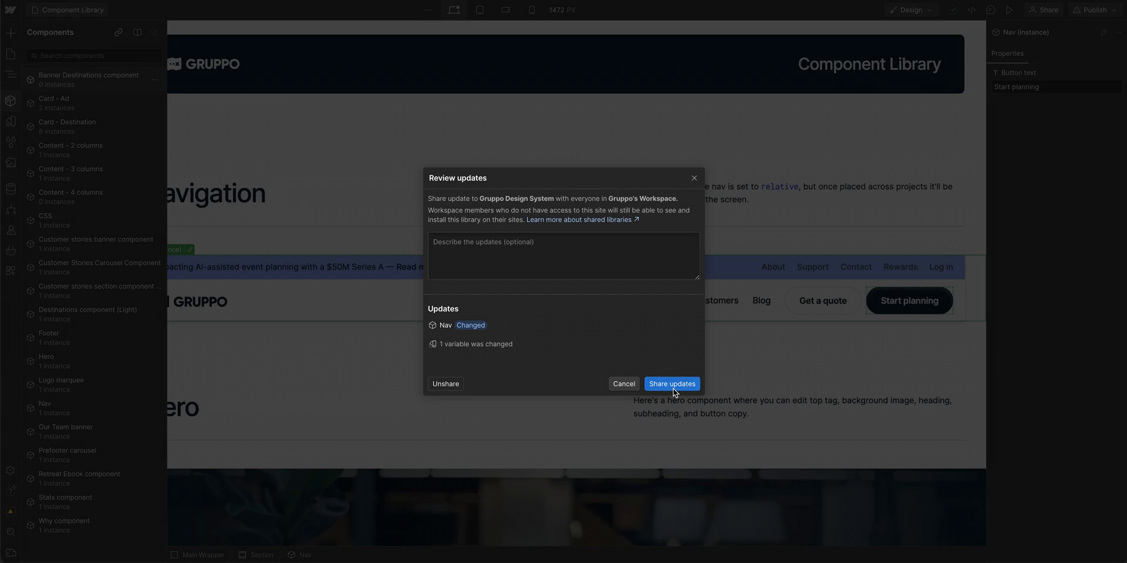
{"action": "left_click", "coordinate": [672, 385]}
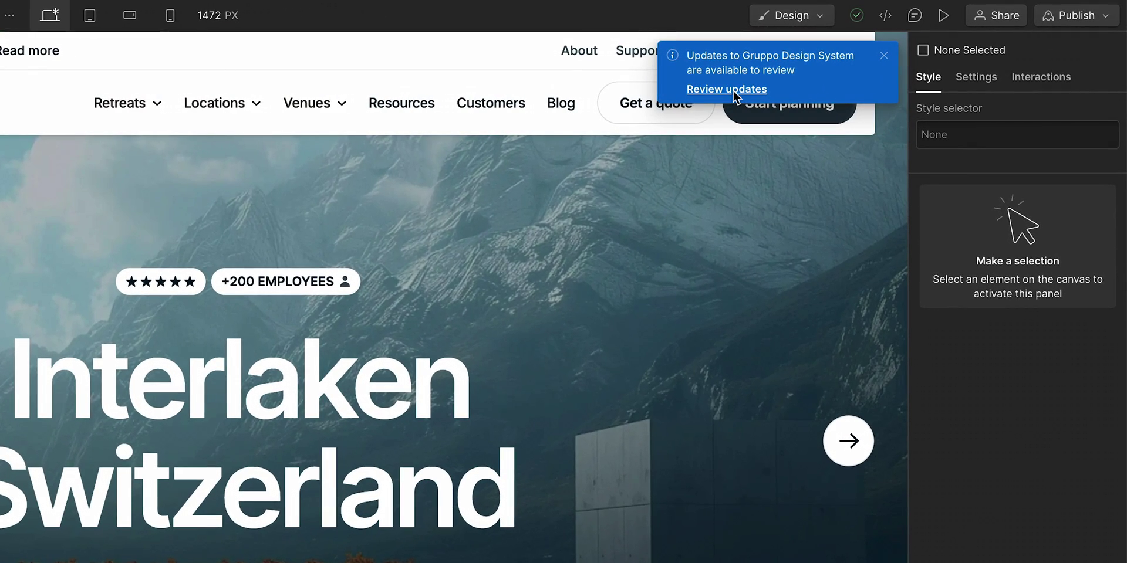
Accept all pending Gruppo Design System updates on the Home site.
{"action": "left_click", "coordinate": [732, 90]}
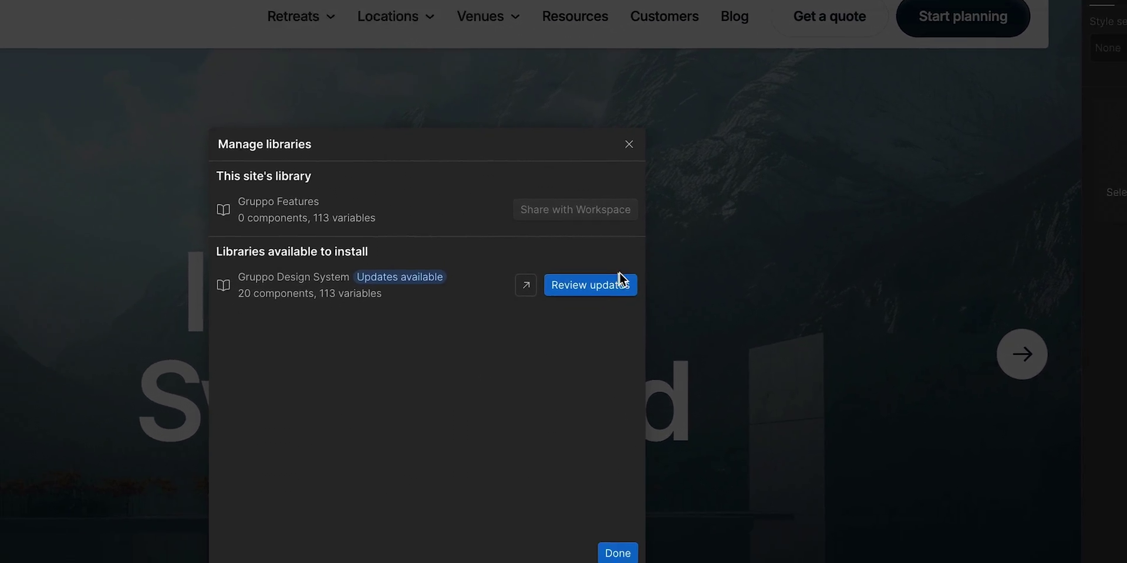
{"action": "left_click", "coordinate": [621, 281]}
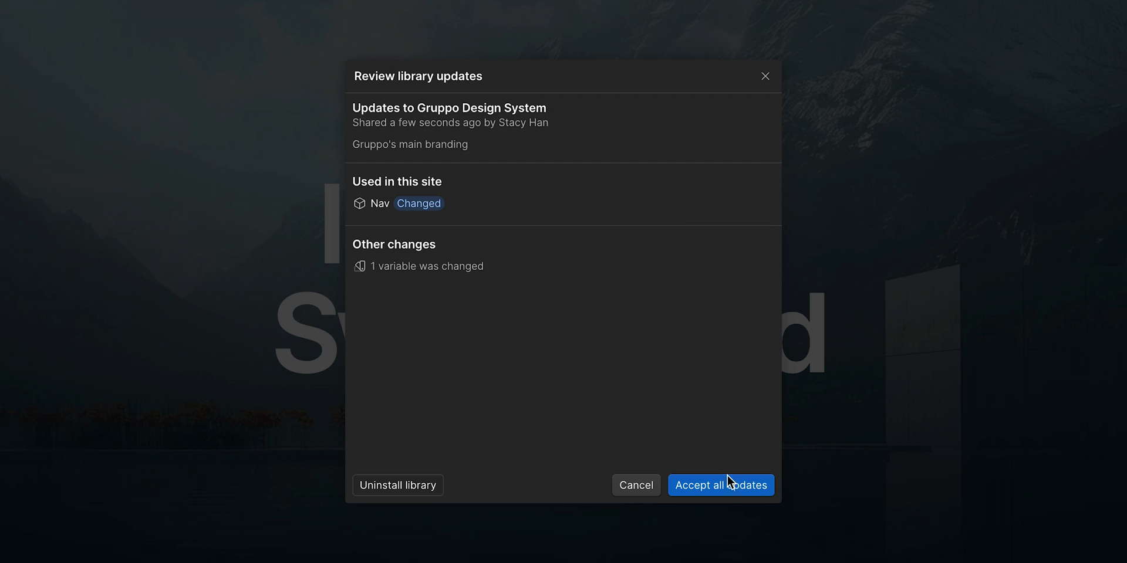
{"action": "left_click", "coordinate": [724, 491]}
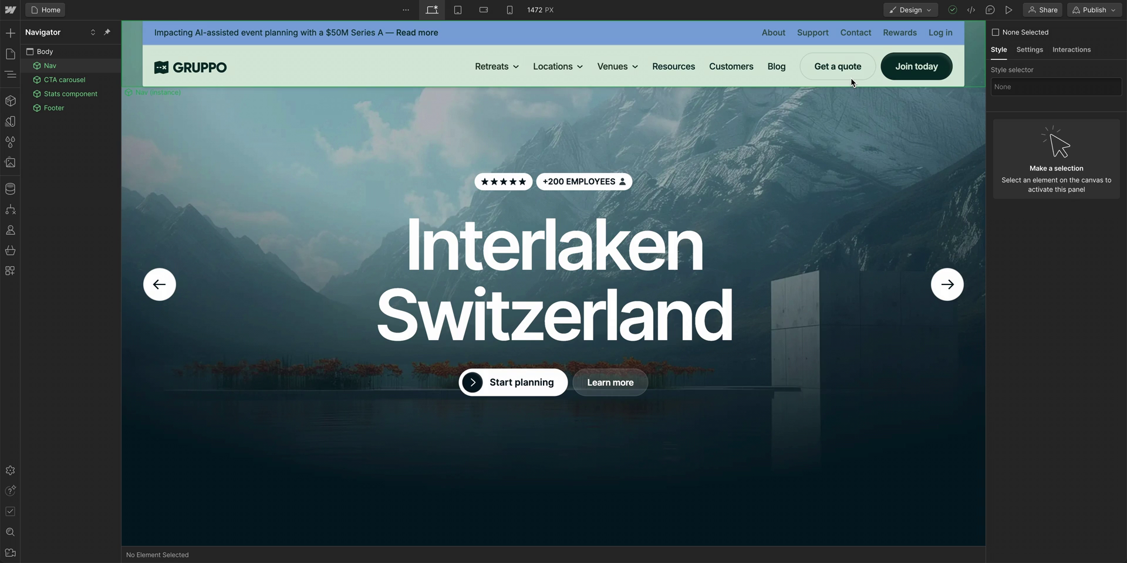
Change the Nav instance's Button text property to 'Learn more'.
{"action": "left_click", "coordinate": [852, 82]}
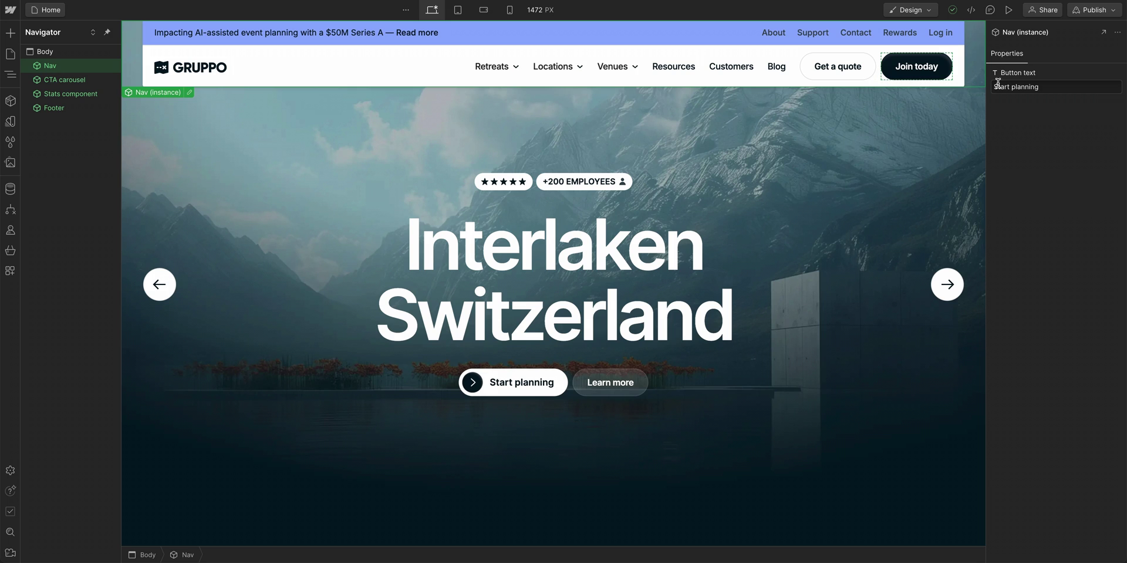
{"action": "triple_click", "coordinate": [1041, 86]}
{"action": "type", "text": "Learn more"}
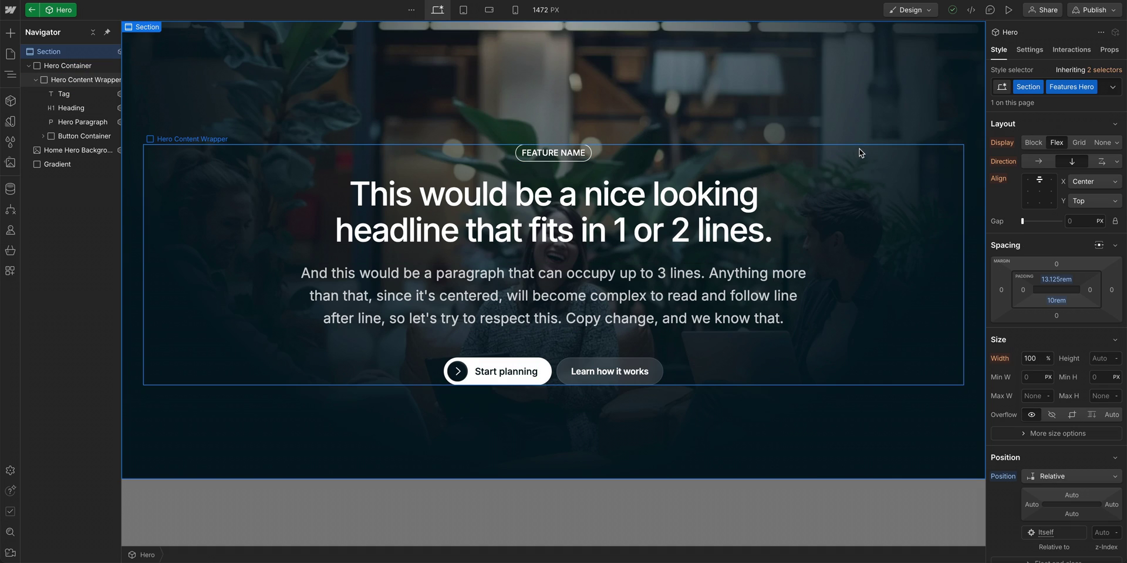
Left-align the Hero content block, heading and paragraph, then leave component editing.
{"action": "left_click", "coordinate": [860, 154]}
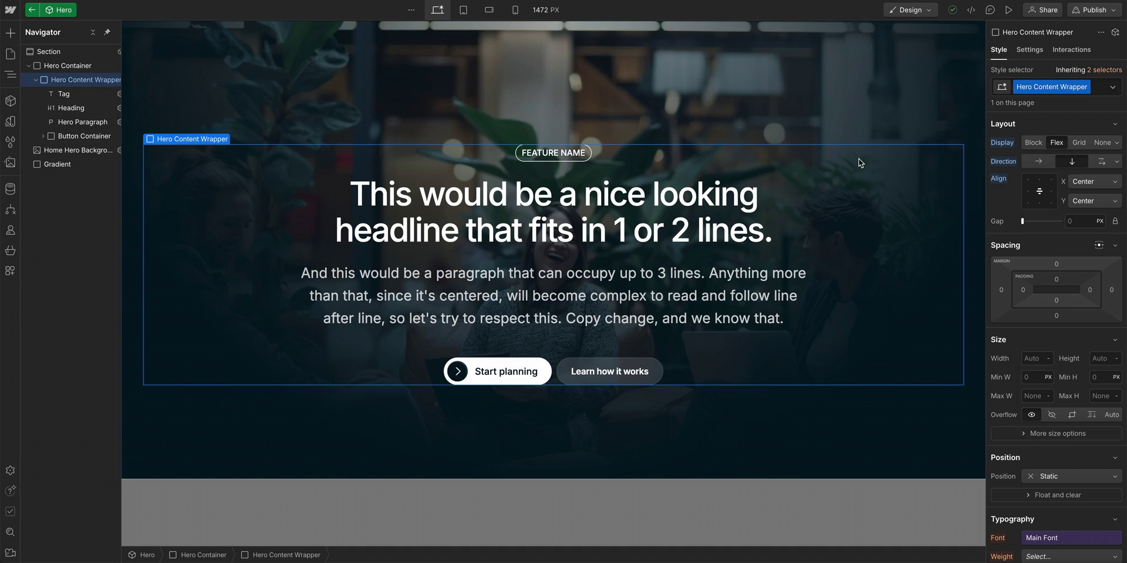
{"action": "left_click", "coordinate": [1026, 191]}
{"action": "scroll", "coordinate": [1027, 196], "scroll_direction": "down", "scroll_amount": 3}
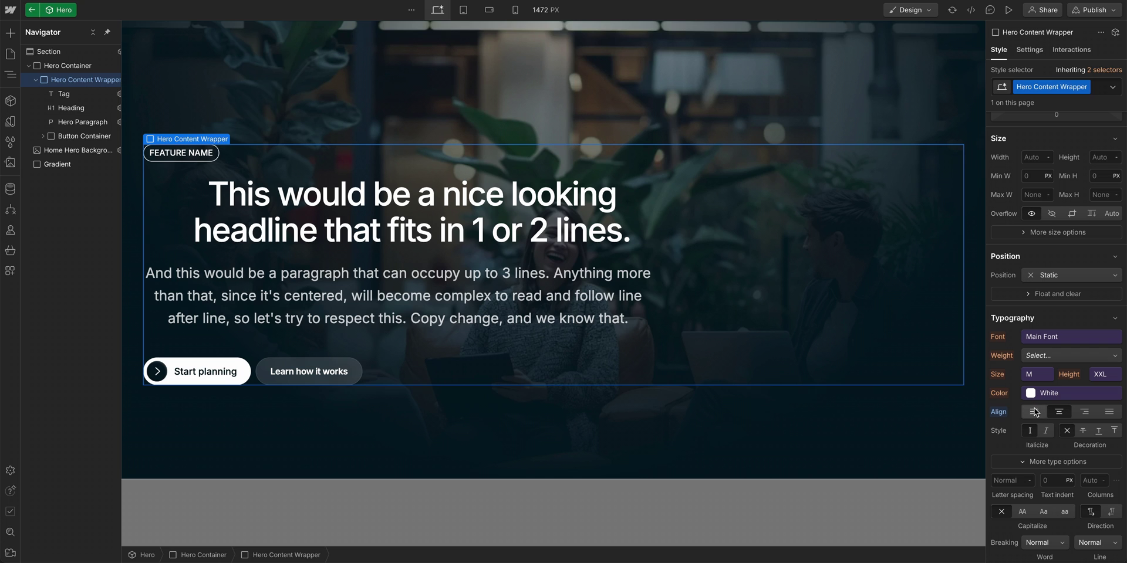
{"action": "left_click", "coordinate": [1028, 412]}
{"action": "key", "text": "Escape"}
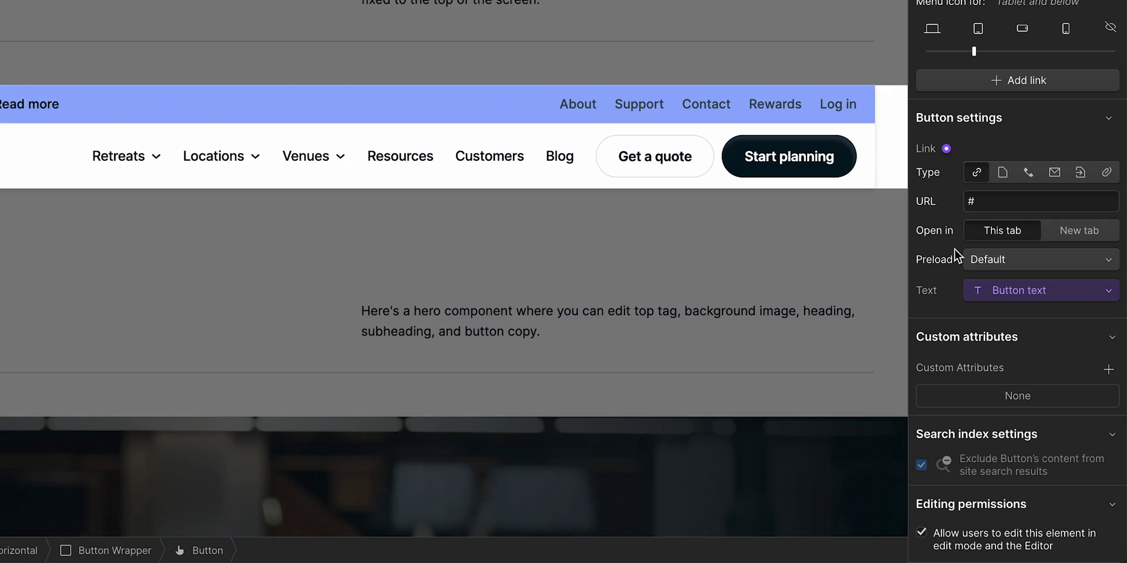
Disconnect the Nav button text from its property and share the Nav update.
{"action": "left_click", "coordinate": [1006, 294]}
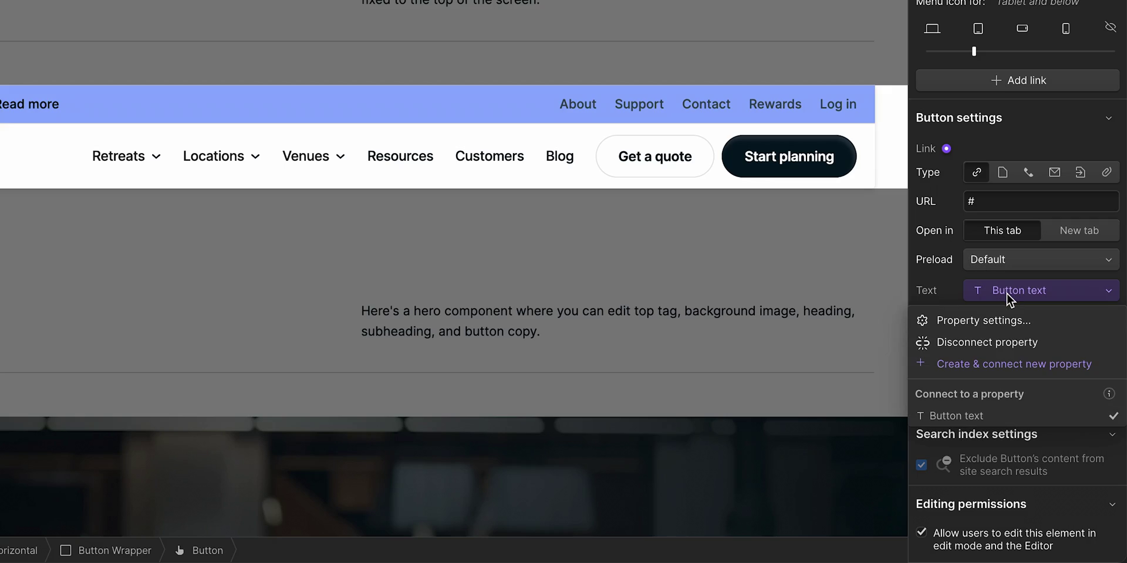
{"action": "left_click", "coordinate": [995, 343]}
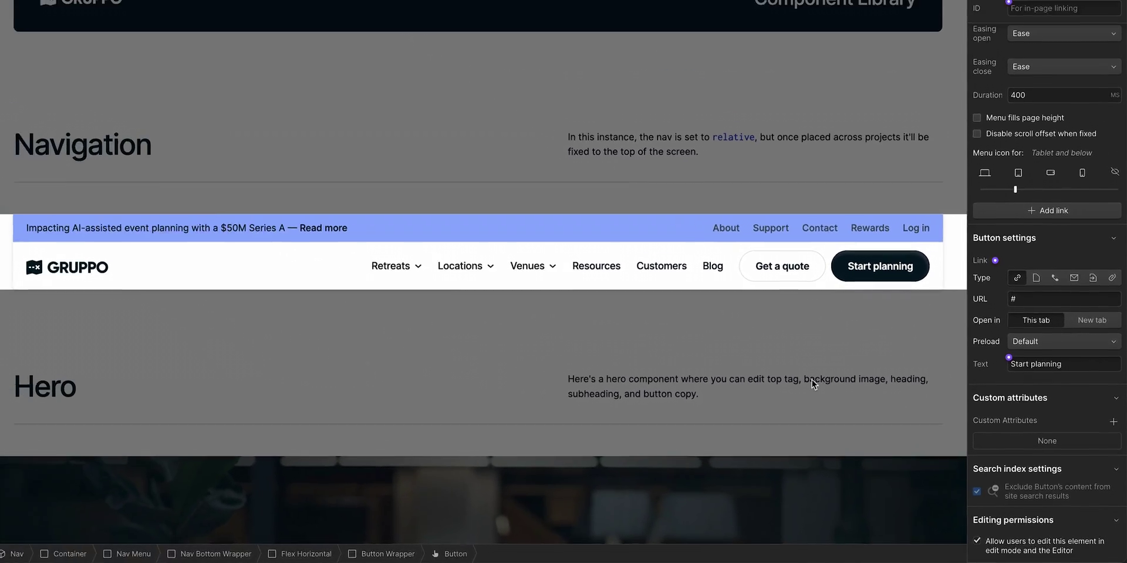
{"action": "key", "text": "Escape"}
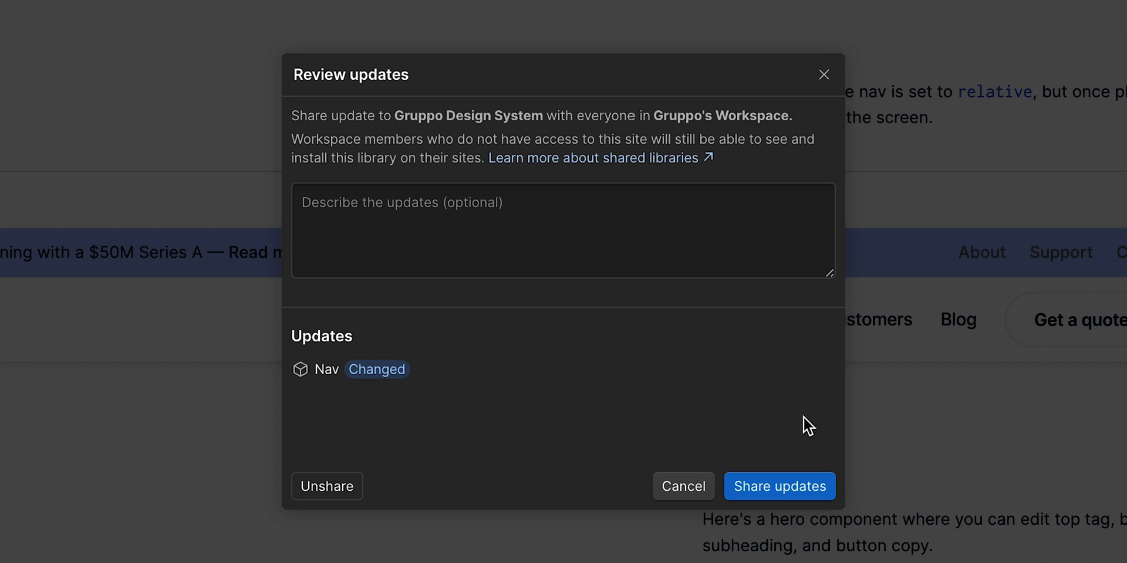
{"action": "left_click", "coordinate": [797, 490]}
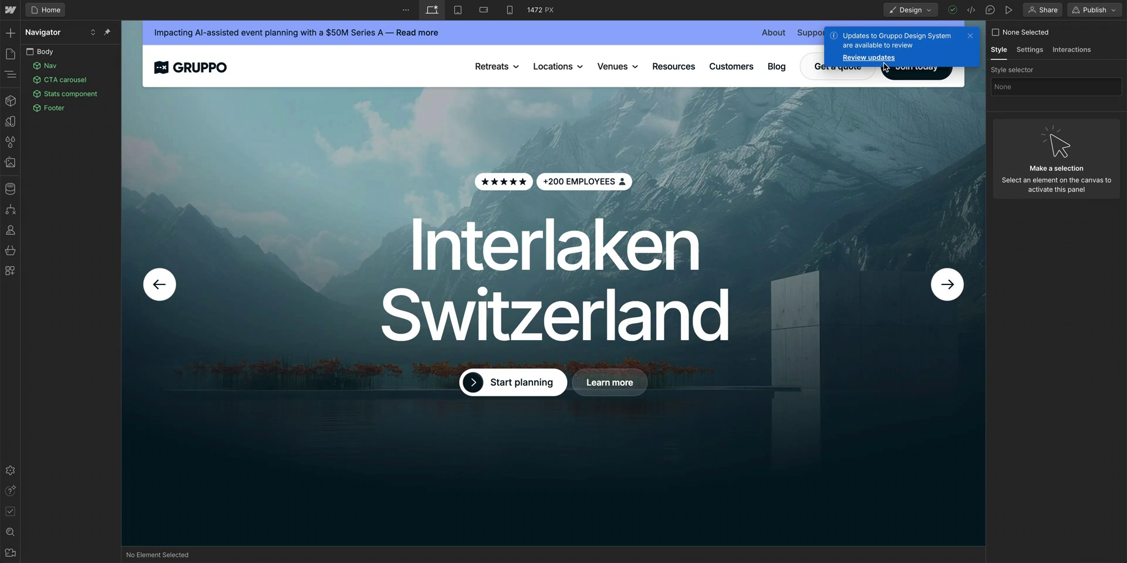
Accept the new library updates, resolving the Nav conflict by keeping it as a site component.
{"action": "left_click", "coordinate": [890, 58]}
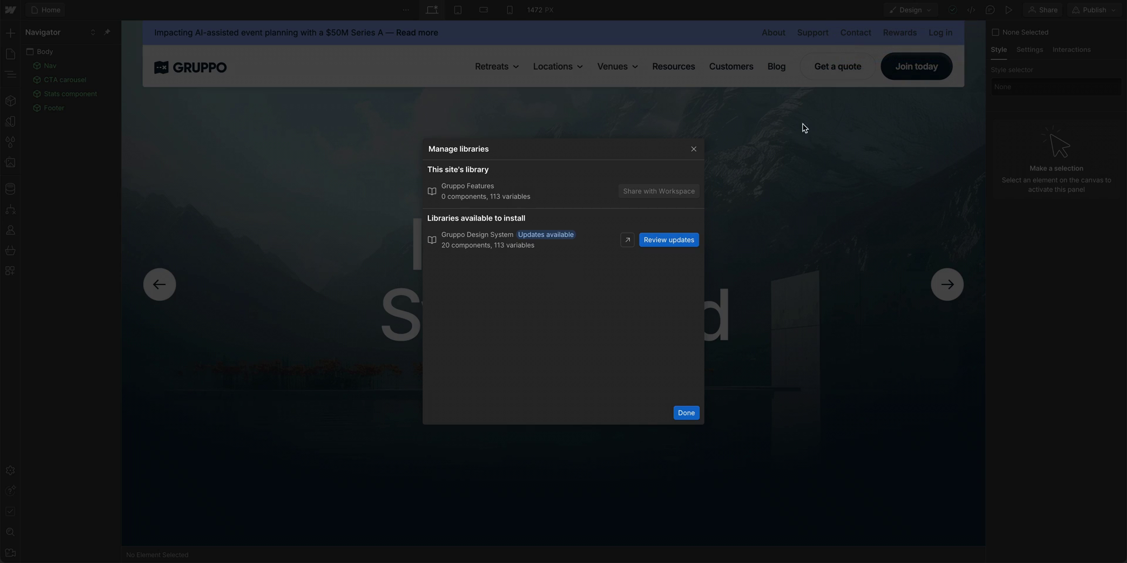
{"action": "left_click", "coordinate": [654, 245]}
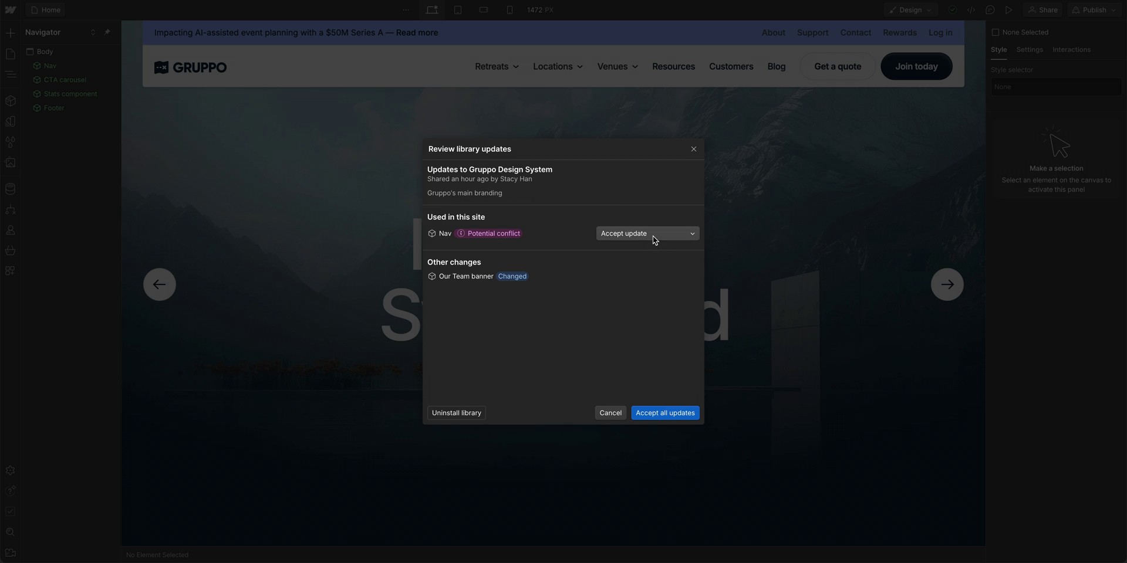
{"action": "left_click", "coordinate": [653, 235]}
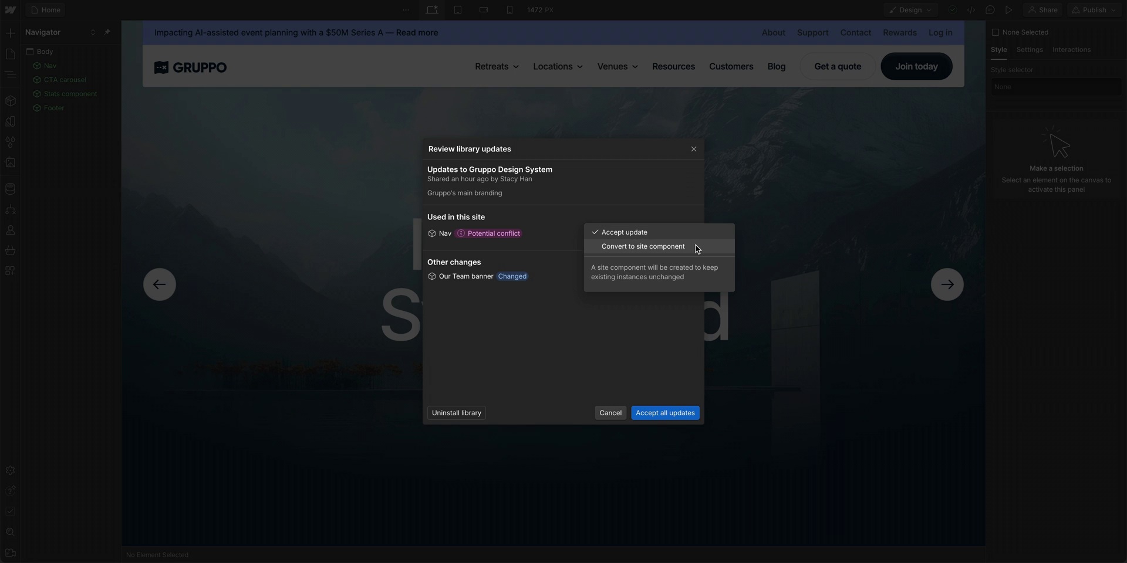
{"action": "left_click", "coordinate": [697, 248]}
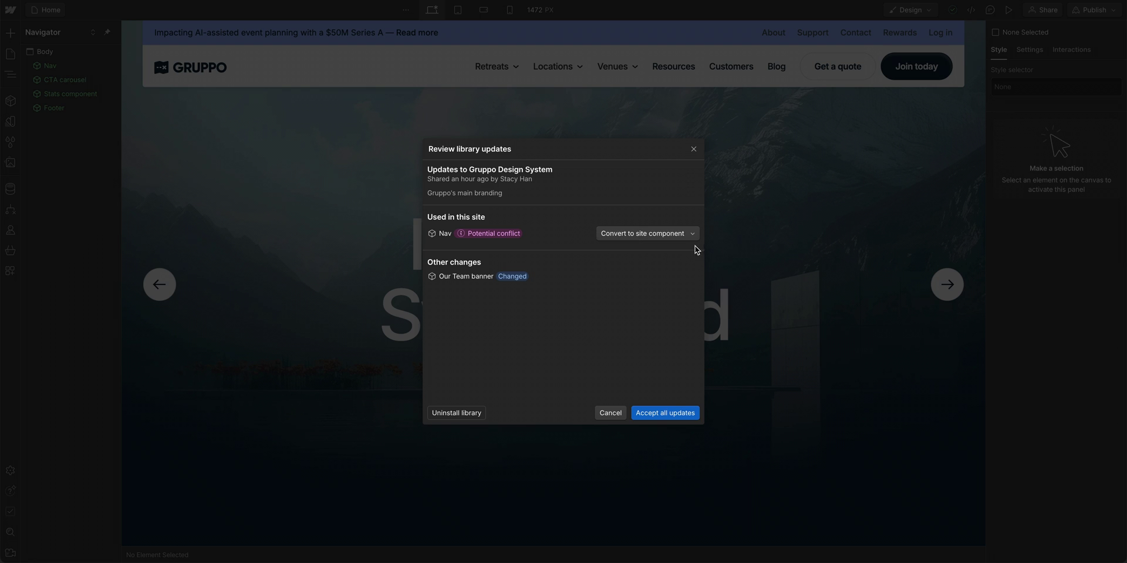
{"action": "left_click", "coordinate": [660, 415]}
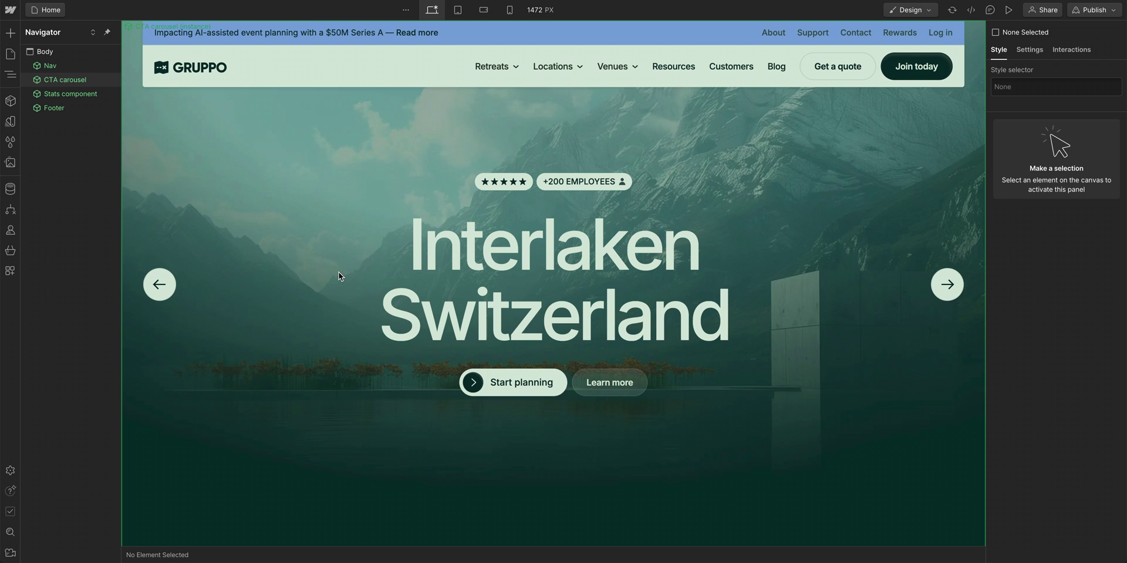
Convert the Home page's CTA carousel library instance into a site component and verify it in Components.
{"action": "left_click", "coordinate": [12, 101]}
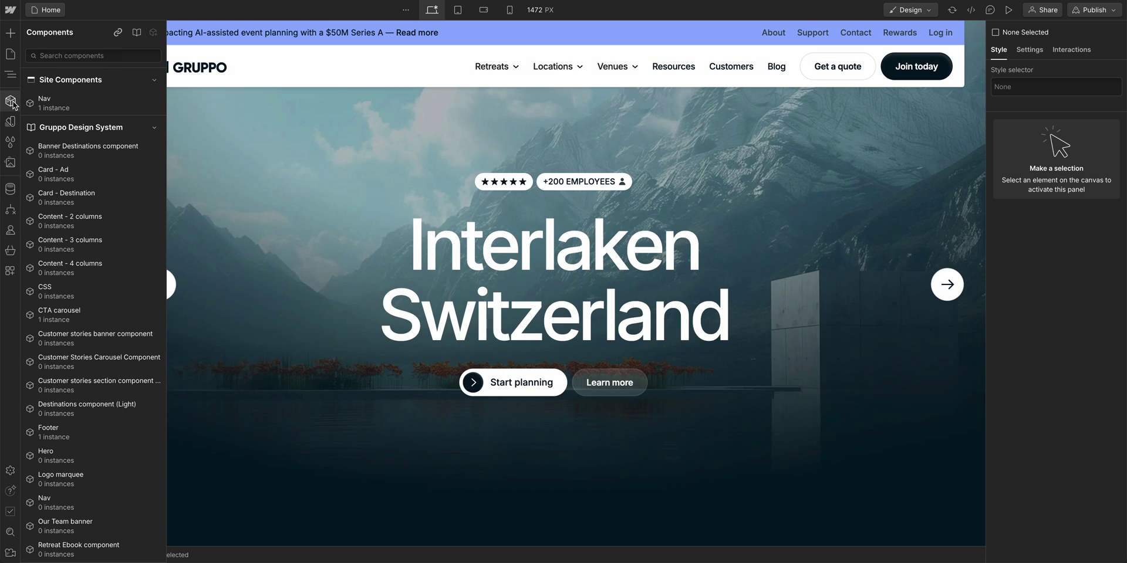
{"action": "mouse_move", "coordinate": [79, 102]}
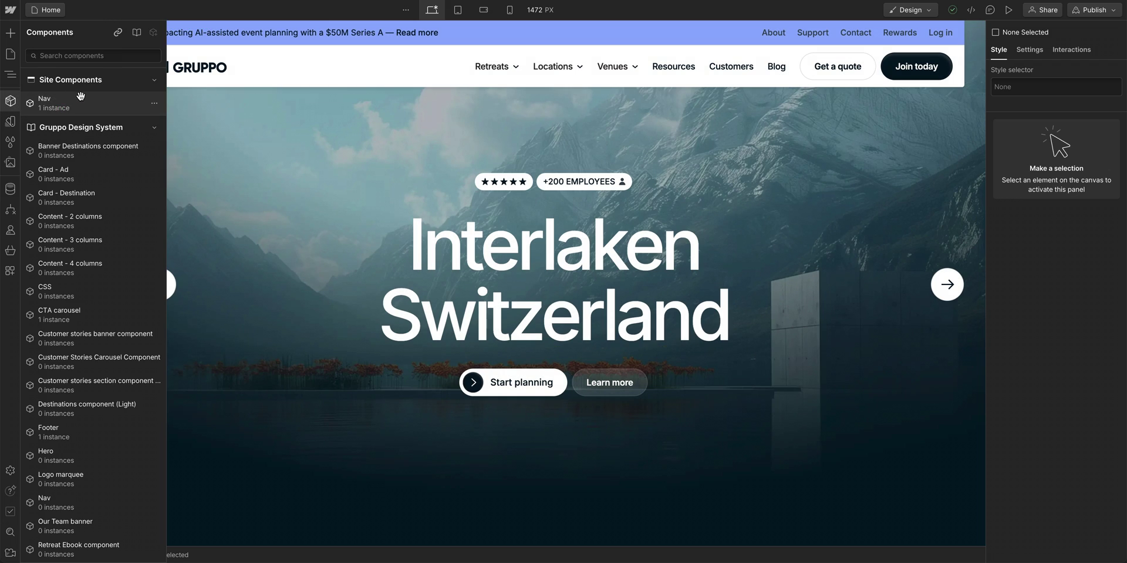
{"action": "left_click", "coordinate": [317, 72]}
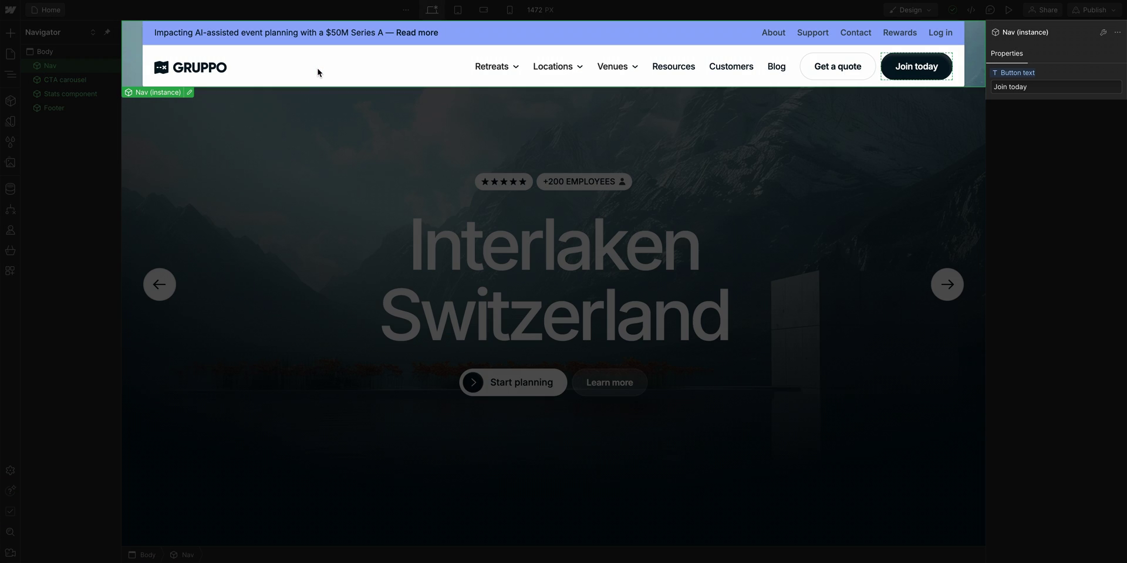
{"action": "left_click", "coordinate": [65, 79]}
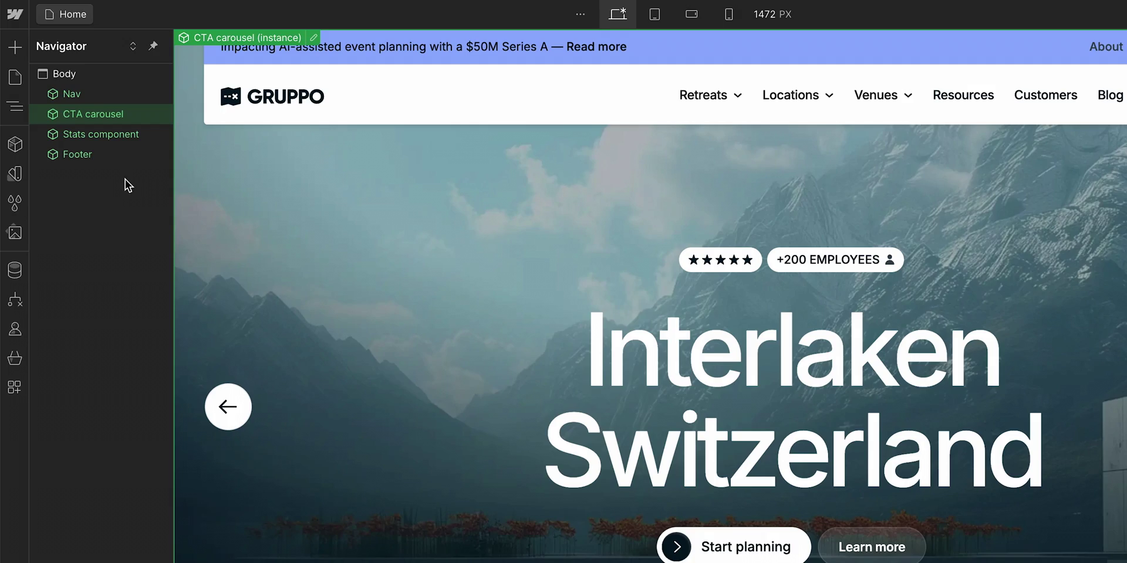
{"action": "right_click", "coordinate": [304, 155]}
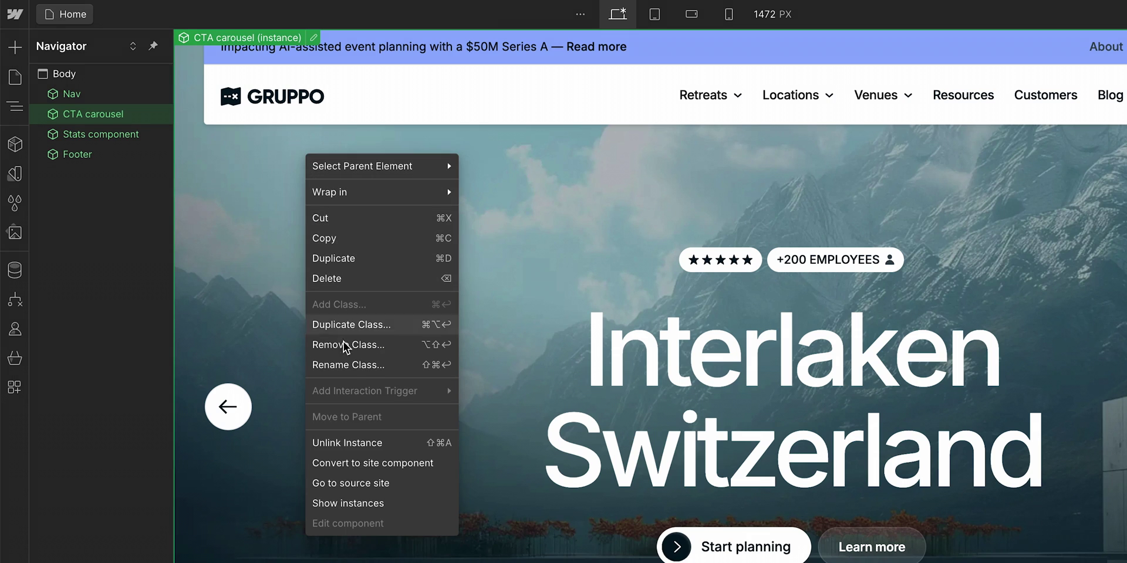
{"action": "left_click", "coordinate": [379, 463]}
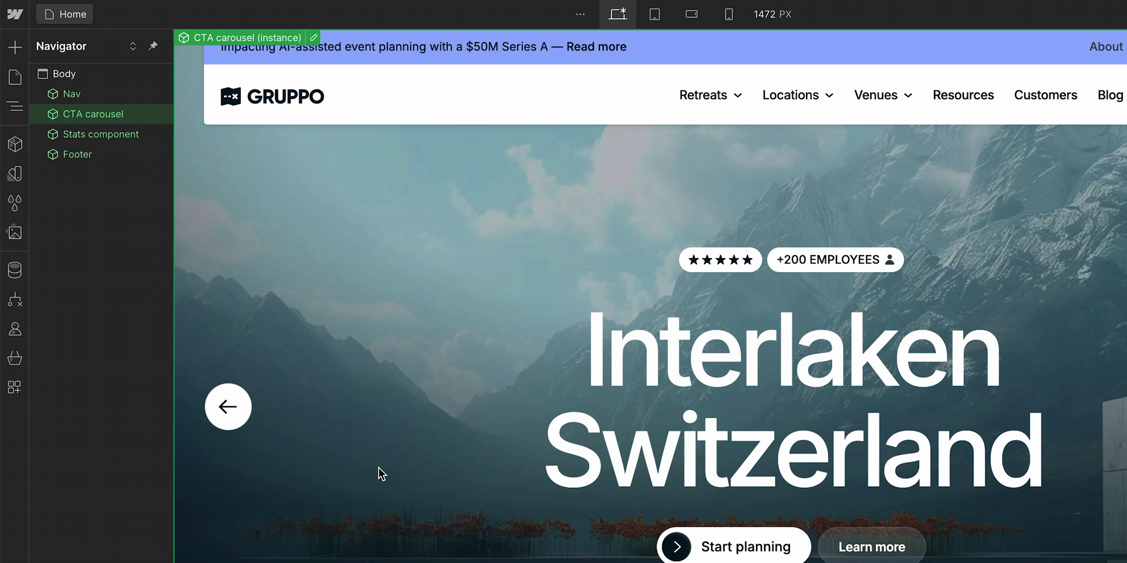
{"action": "left_click", "coordinate": [20, 150]}
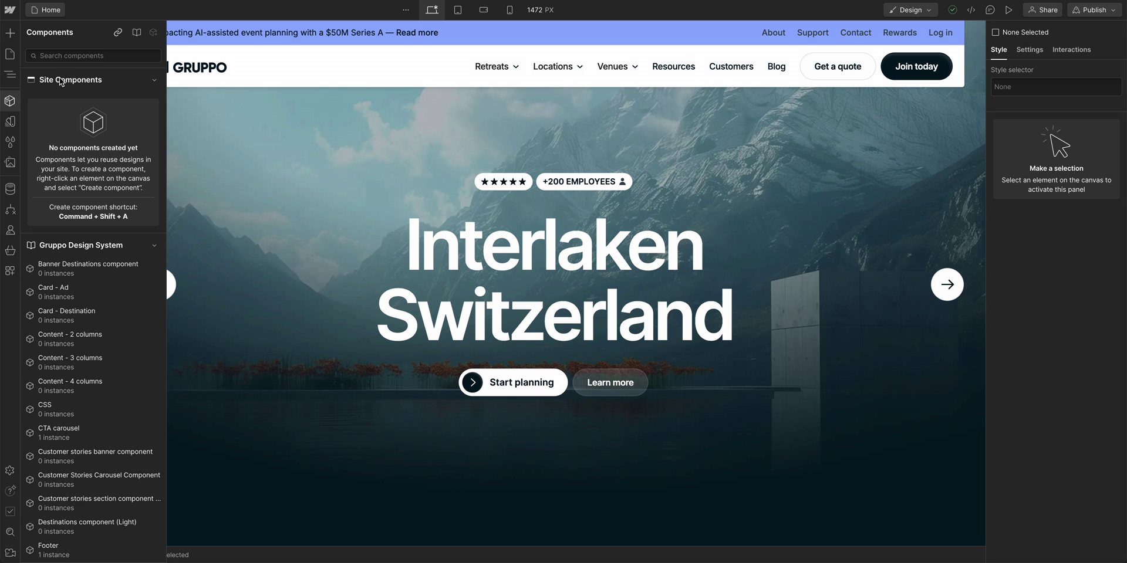
Uninstall the Gruppo Design System library through Manage libraries.
{"action": "left_click", "coordinate": [136, 33]}
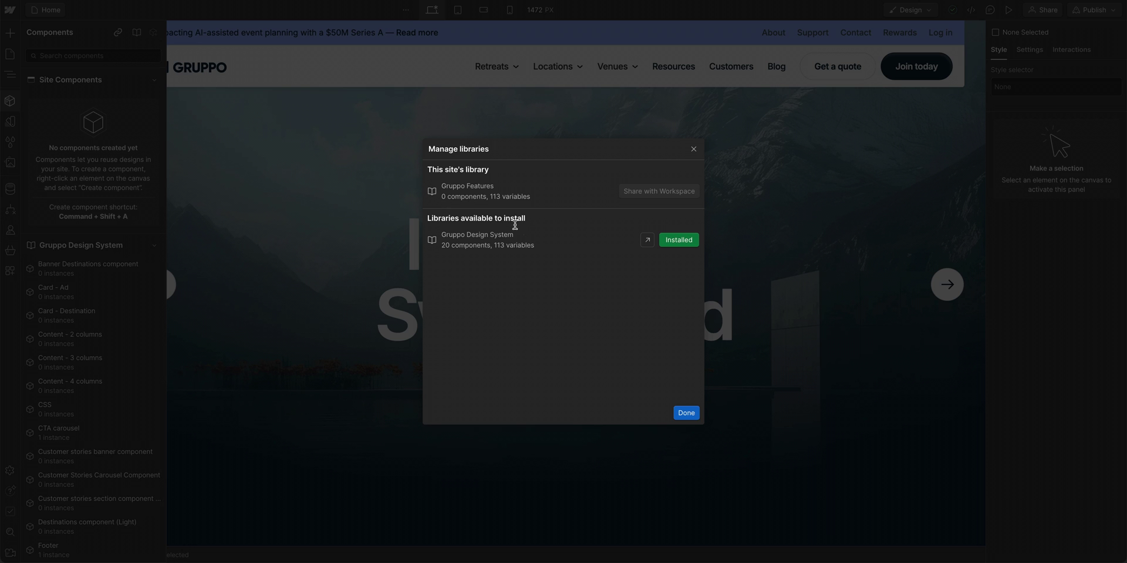
{"action": "left_click", "coordinate": [678, 242]}
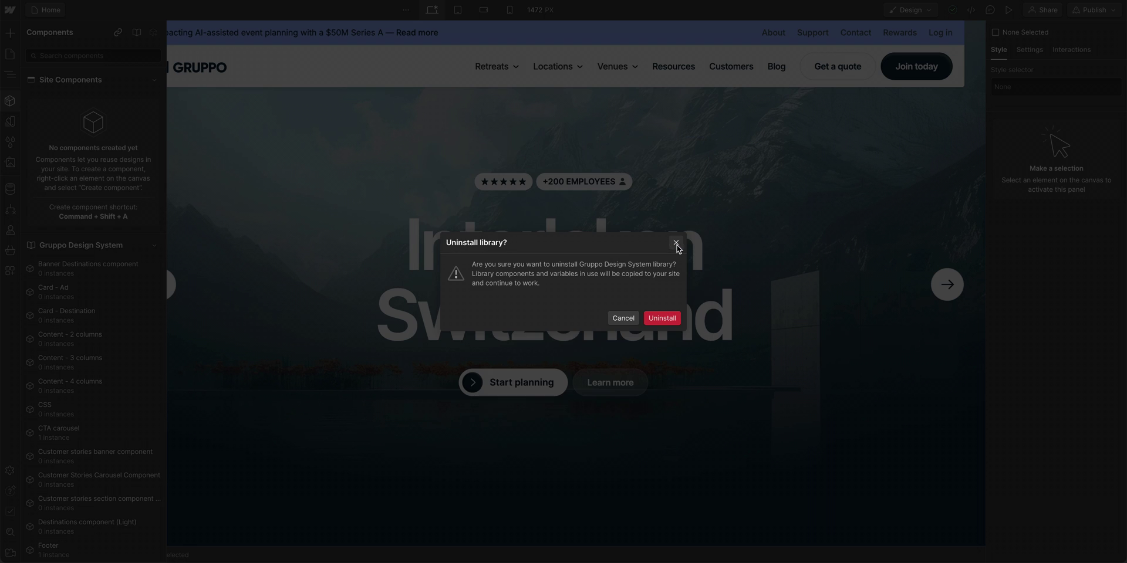
{"action": "left_click", "coordinate": [660, 320]}
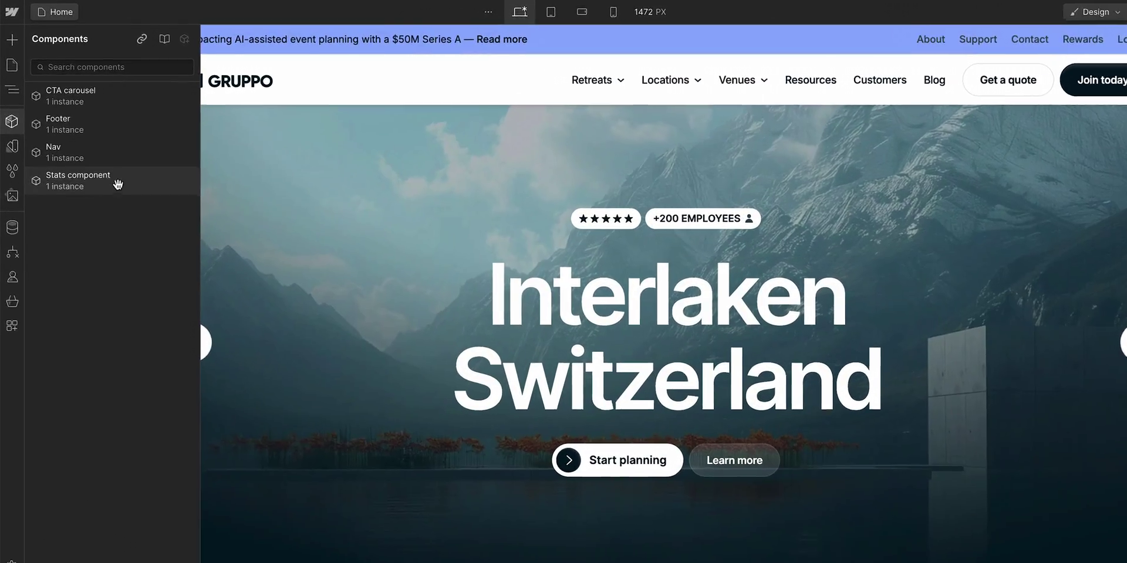
Review the variables copied into the site, then inspect the hero's Main Section and Tag Wrap.
{"action": "left_click", "coordinate": [13, 147]}
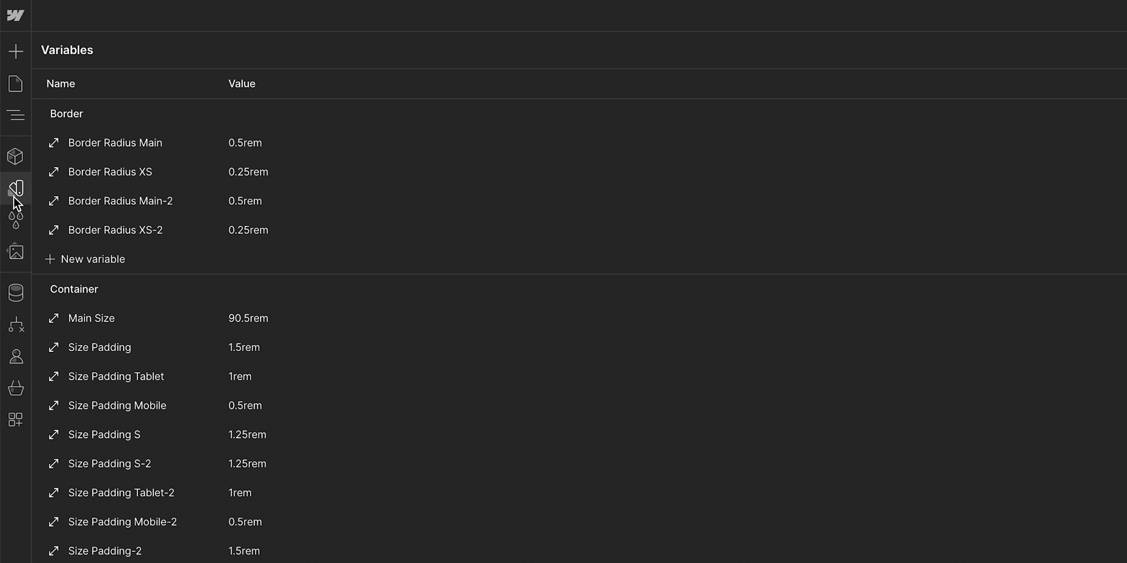
{"action": "left_click", "coordinate": [16, 194]}
{"action": "left_click", "coordinate": [450, 138]}
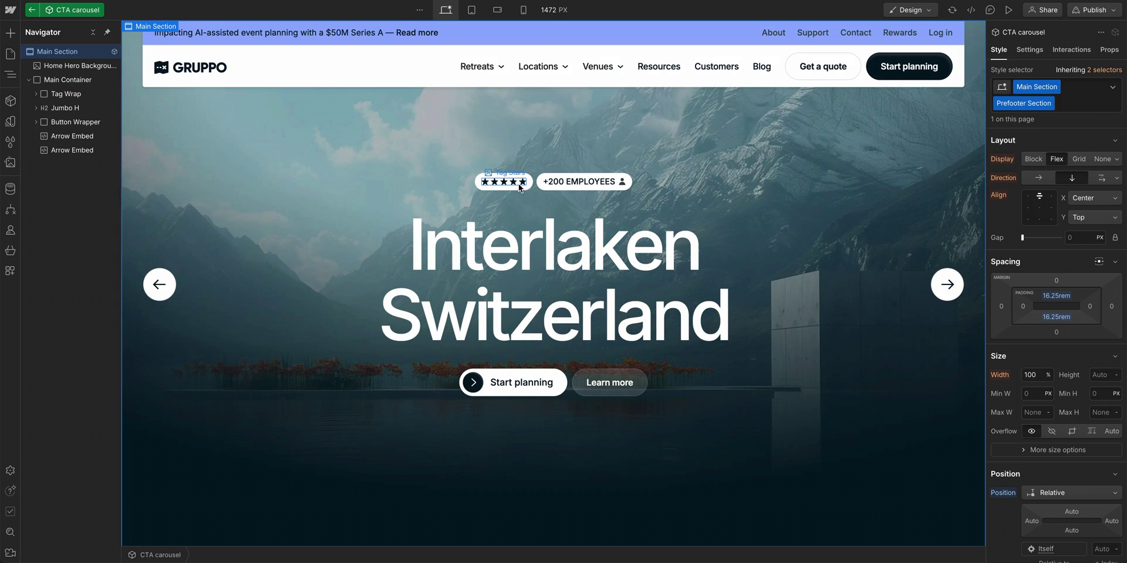
{"action": "left_click", "coordinate": [533, 191]}
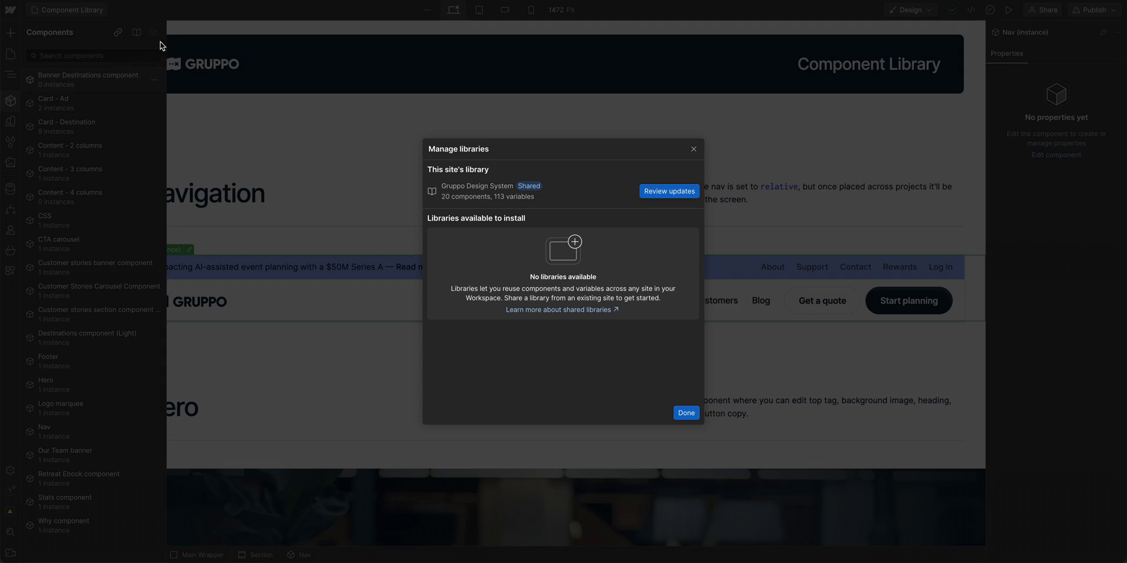
Unshare the Gruppo Design System library from the source site.
{"action": "left_click", "coordinate": [669, 191]}
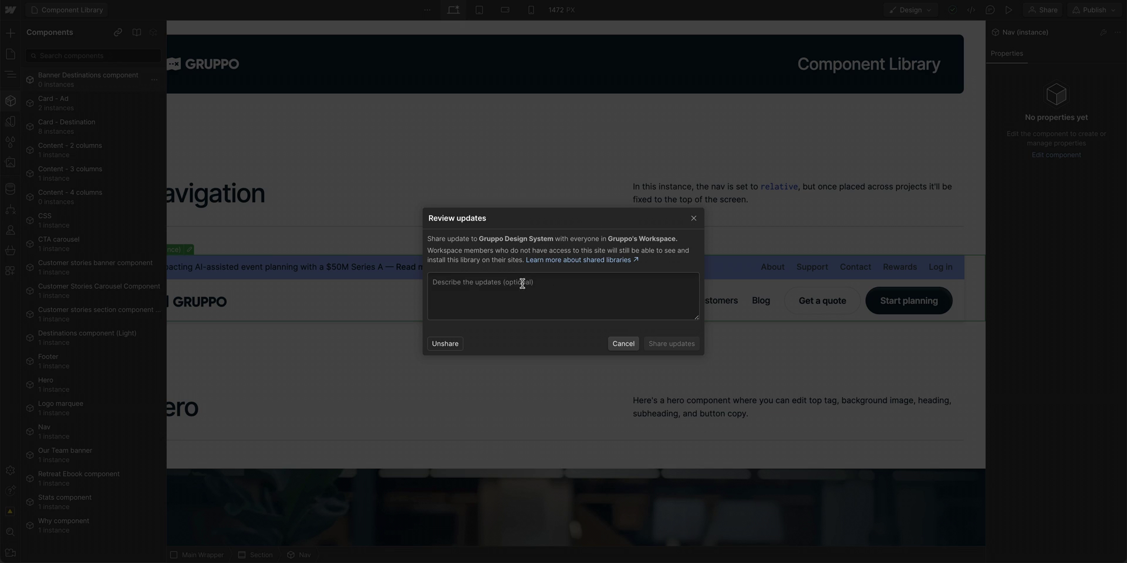
{"action": "left_click", "coordinate": [446, 344]}
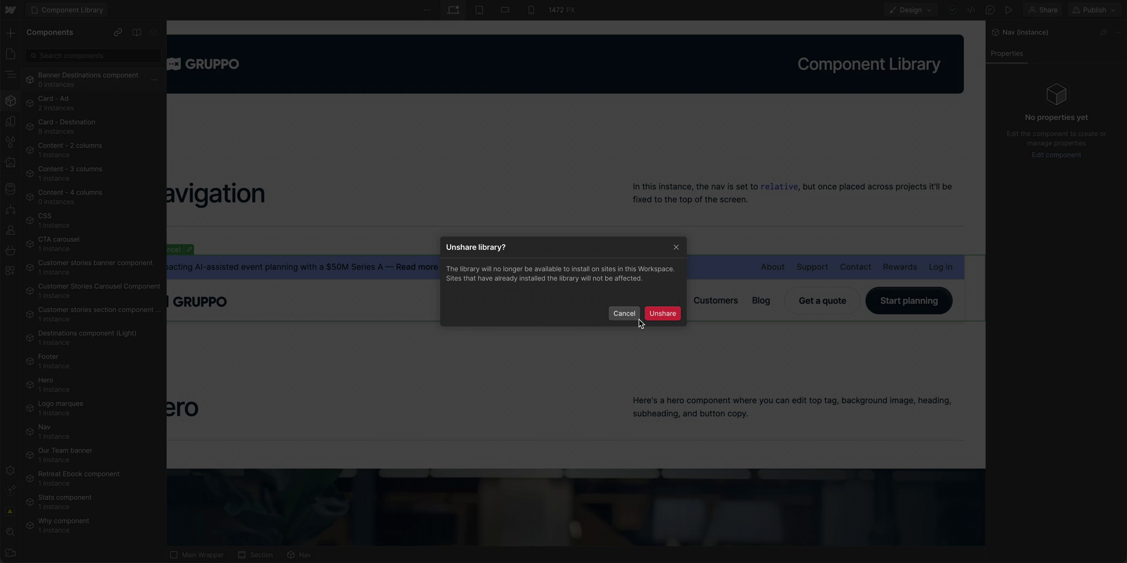
{"action": "left_click", "coordinate": [664, 319]}
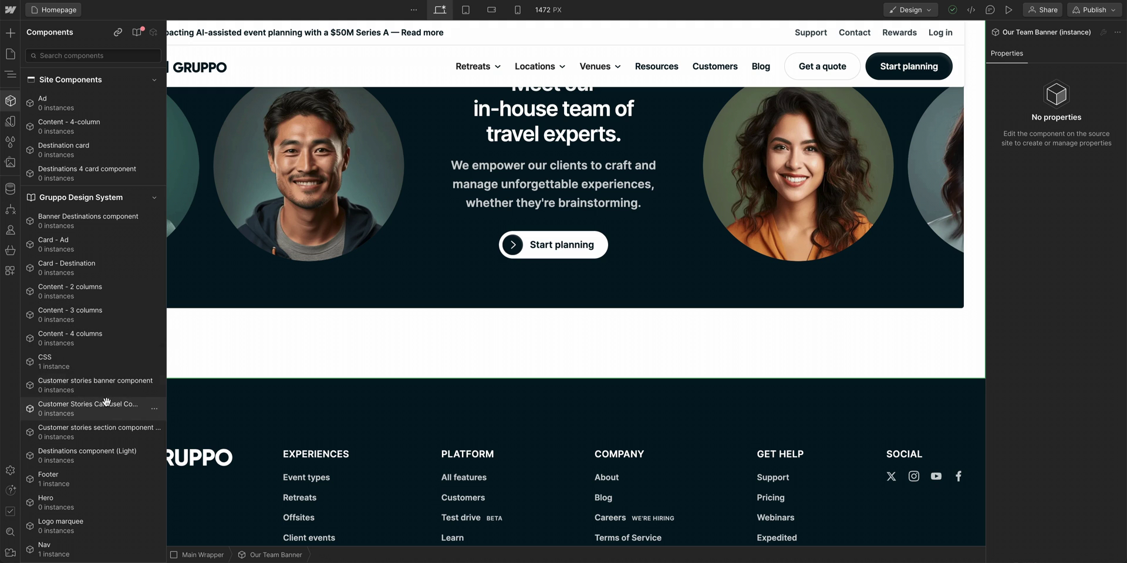
Place a Customer Stories component onto the homepage and scroll down the page.
{"action": "left_click_drag", "start_coordinate": [112, 431], "coordinate": [243, 382]}
{"action": "scroll", "coordinate": [242, 383], "scroll_direction": "down", "scroll_amount": 3}
{"action": "scroll", "coordinate": [242, 382], "scroll_direction": "down", "scroll_amount": 1}
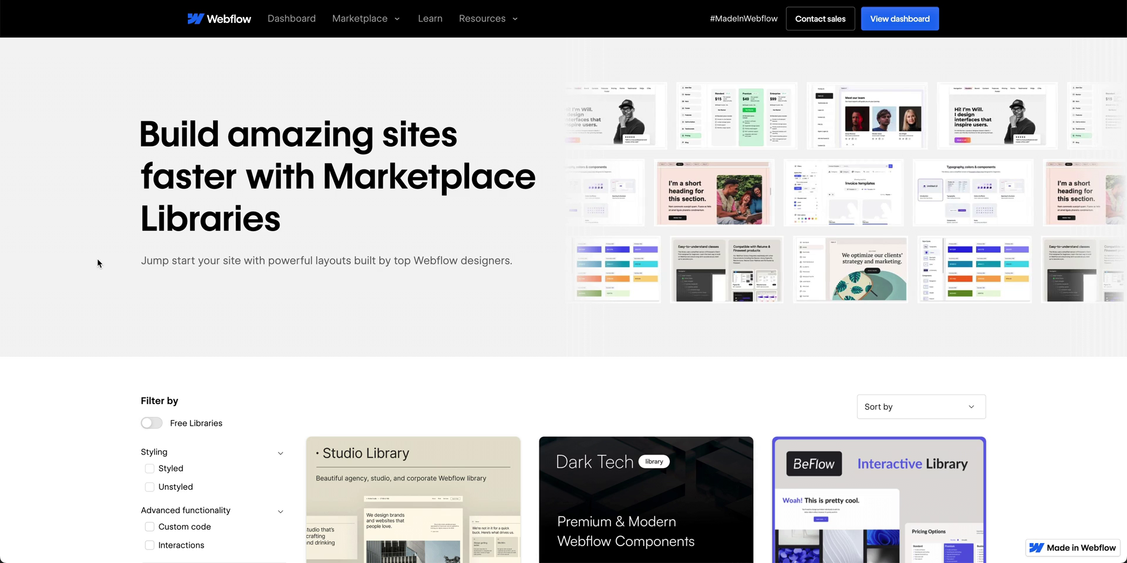
Scroll through the Marketplace Libraries page and the 'How to use Marketplace or Starter Libraries' article.
{"action": "scroll", "coordinate": [98, 263], "scroll_direction": "down", "scroll_amount": 1}
{"action": "scroll", "coordinate": [98, 263], "scroll_direction": "down", "scroll_amount": 2}
{"action": "scroll", "coordinate": [98, 263], "scroll_direction": "down", "scroll_amount": 4}
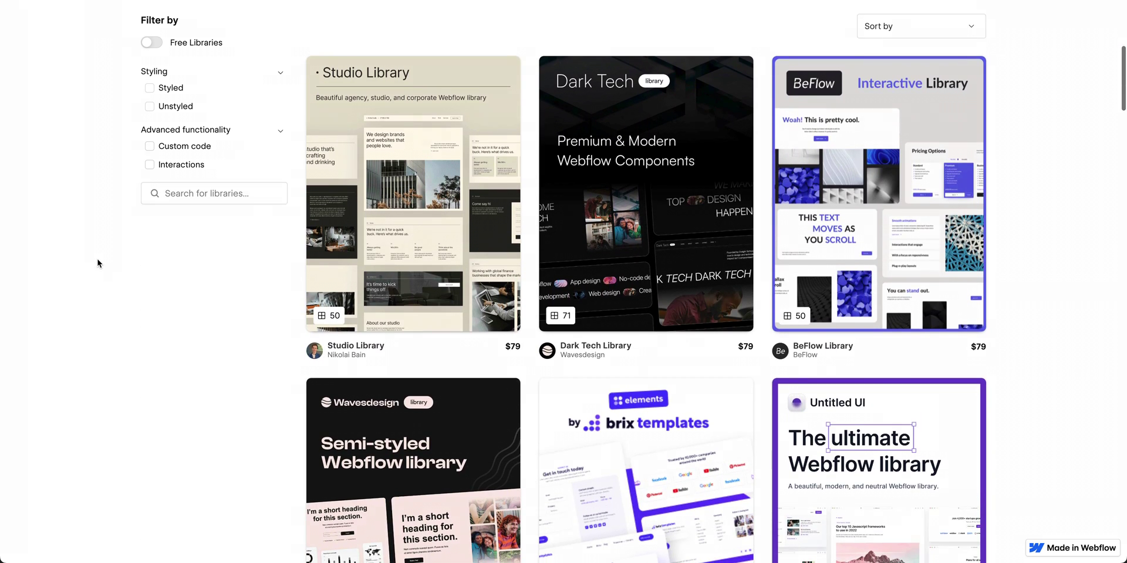
{"action": "scroll", "coordinate": [98, 263], "scroll_direction": "down", "scroll_amount": 3}
{"action": "scroll", "coordinate": [98, 263], "scroll_direction": "down", "scroll_amount": 3}
{"action": "scroll", "coordinate": [98, 263], "scroll_direction": "down", "scroll_amount": 2}
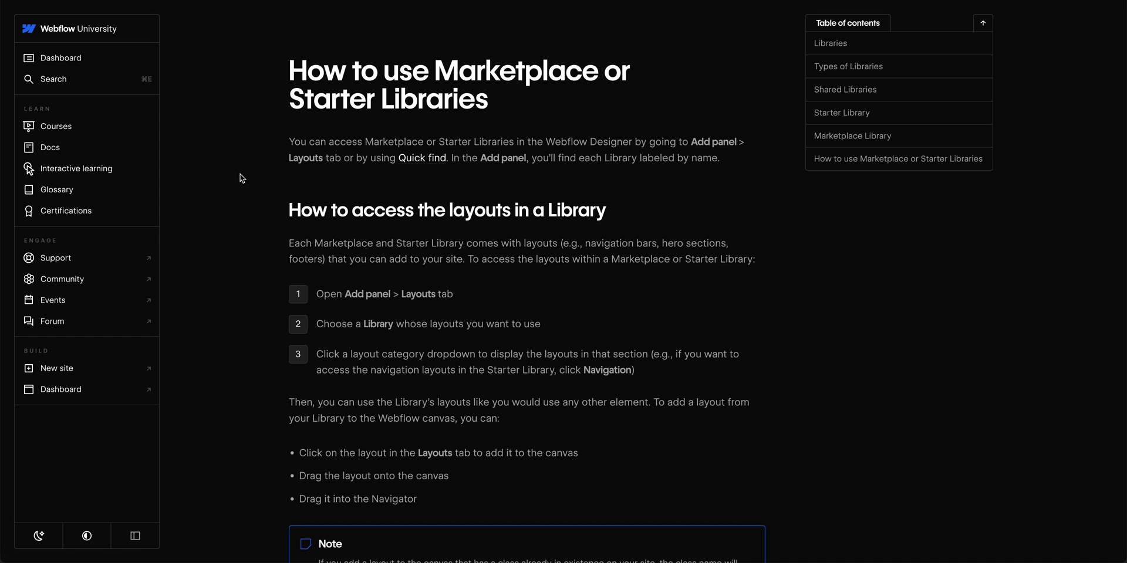
{"action": "scroll", "coordinate": [242, 178], "scroll_direction": "down", "scroll_amount": 1}
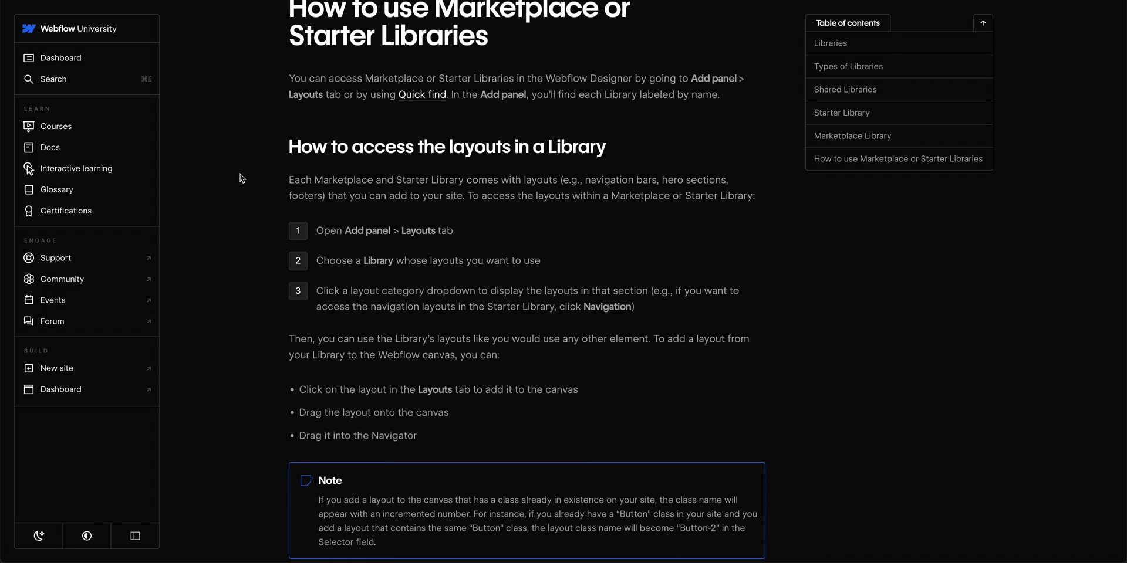
{"action": "scroll", "coordinate": [242, 177], "scroll_direction": "down", "scroll_amount": 4}
{"action": "scroll", "coordinate": [240, 177], "scroll_direction": "down", "scroll_amount": 1}
{"action": "scroll", "coordinate": [241, 177], "scroll_direction": "down", "scroll_amount": 1}
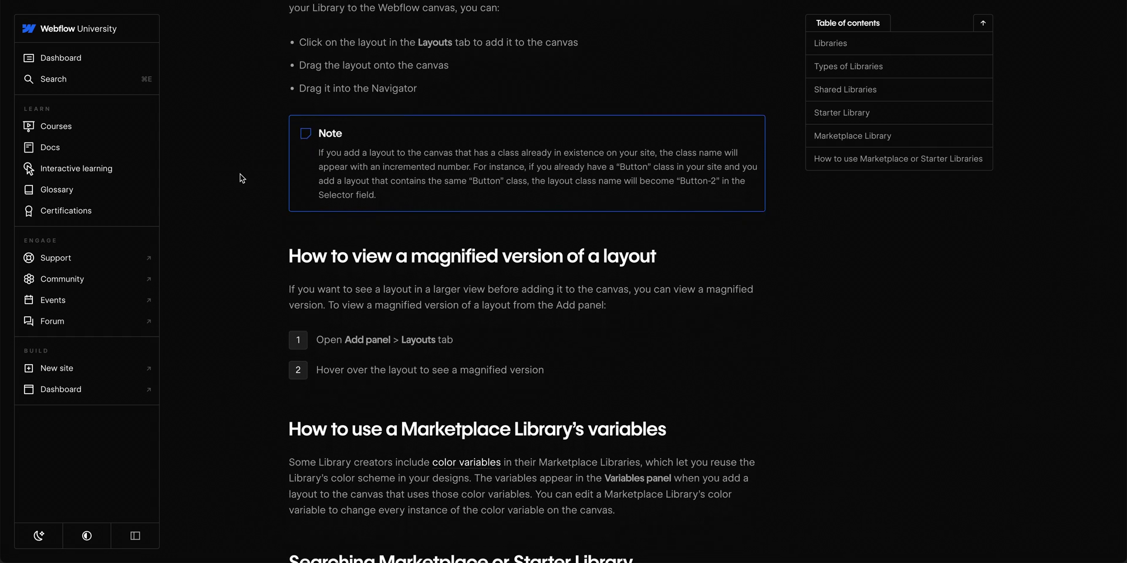